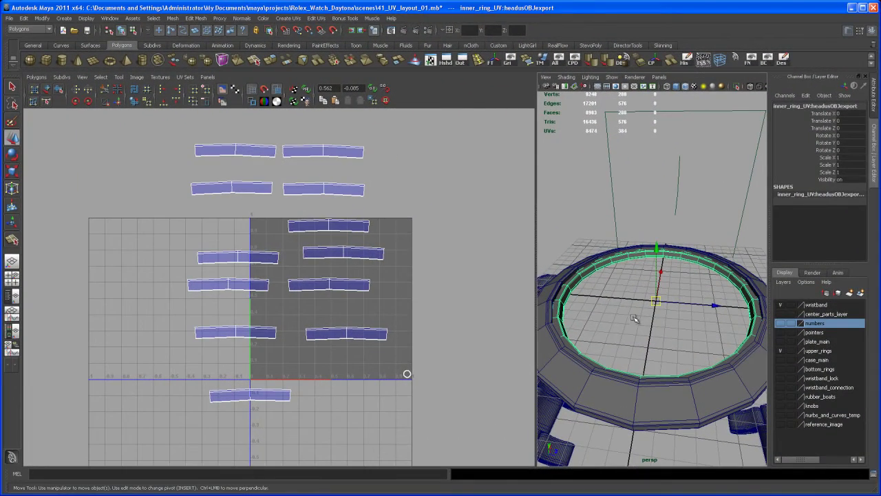
- Select a short run of faces on the inner ring's inside wall above the wristband and widen the perspective view
alt+drag(622, 321, 613, 315)
alt+right_drag(614, 314, 634, 372)
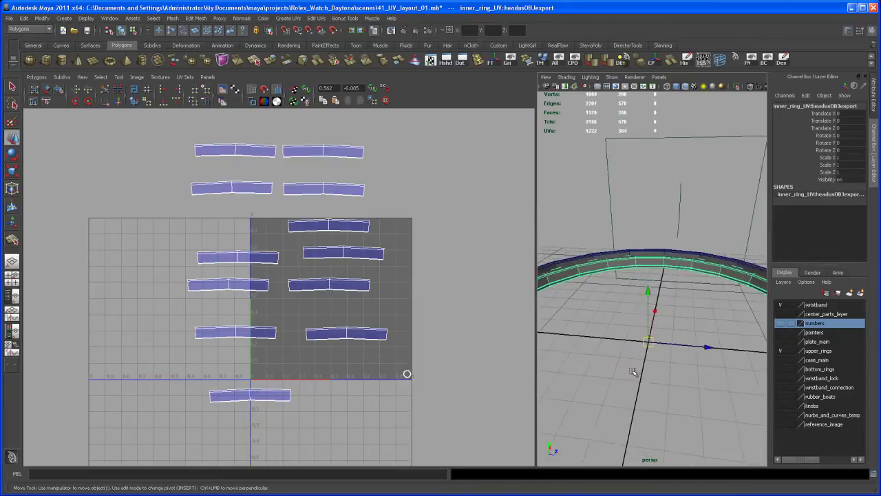
alt+drag(634, 372, 634, 343)
right_click(650, 263)
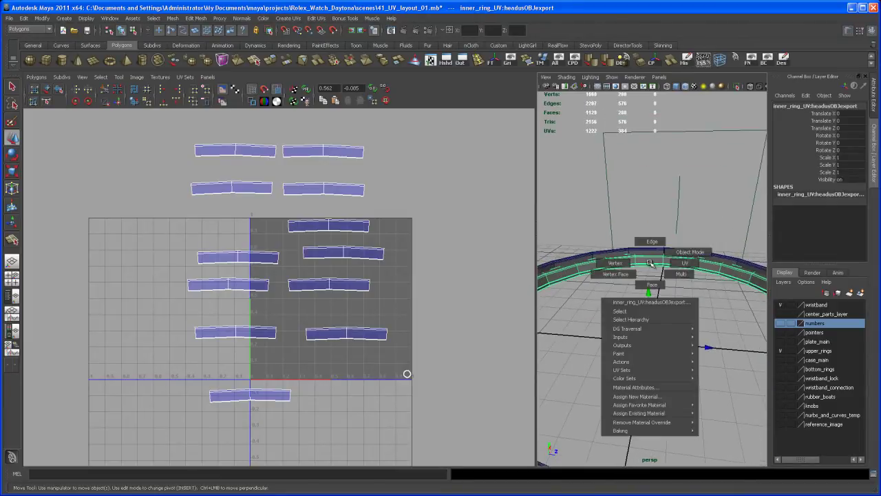
right_drag(648, 276, 651, 283)
mouse_move(651, 276)
alt+mouse_down()
mouse_move(664, 288)
mouse_move(661, 250)
mouse_move(656, 291)
alt+mouse_up()
drag(637, 246, 613, 290)
alt+drag(633, 292, 616, 298)
drag(533, 289, 427, 291)
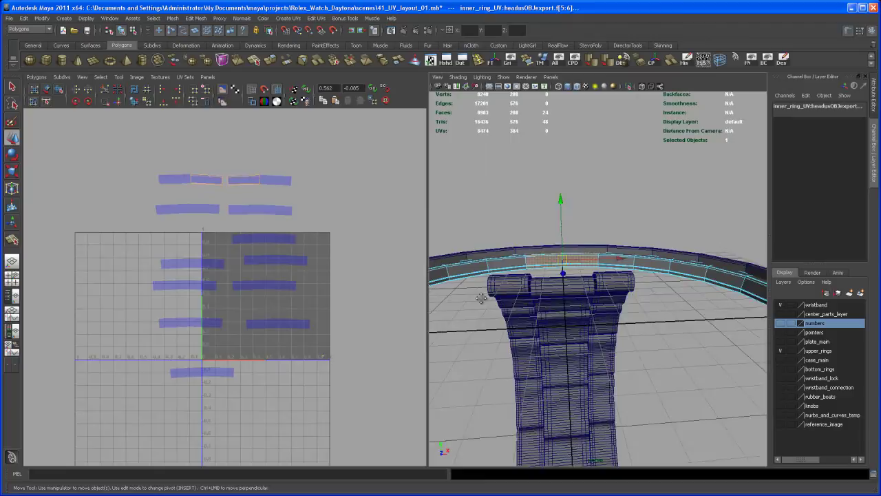
- Select successive two-segment face groups around the inner ring to identify their matching UV strips in the first two rows
alt+drag(482, 298, 530, 276)
drag(537, 213, 567, 239)
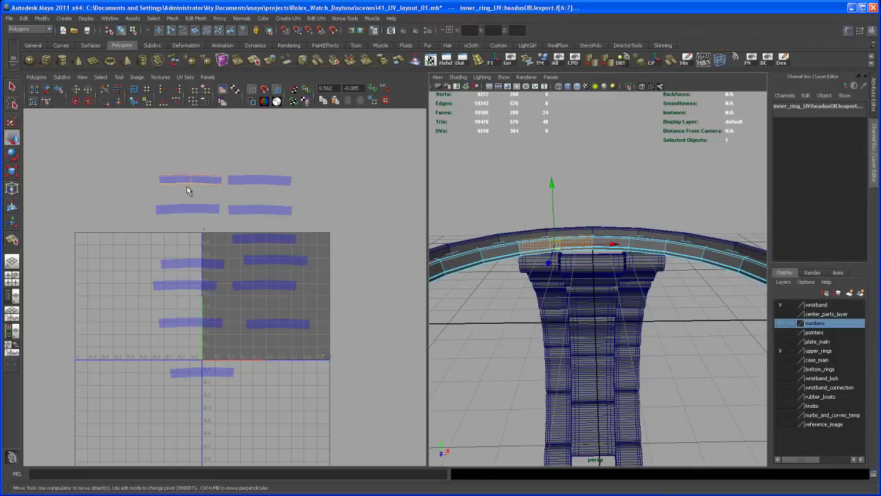
click(611, 258)
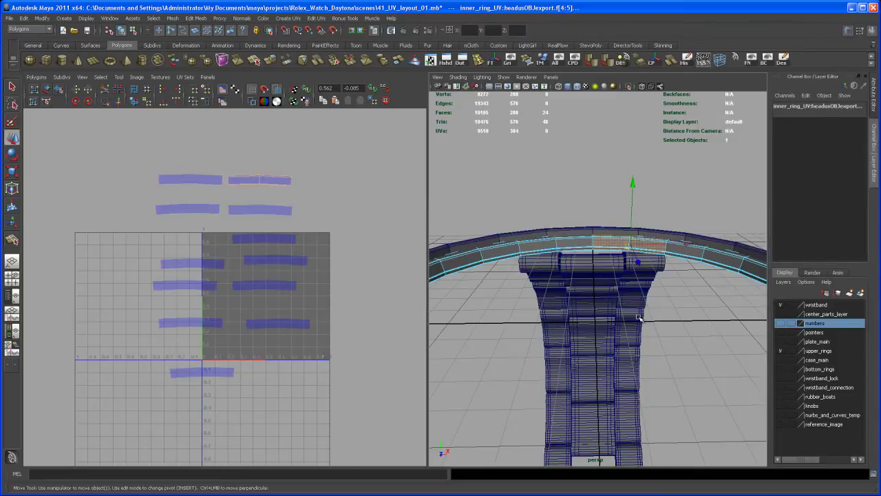
alt+drag(641, 319, 675, 319)
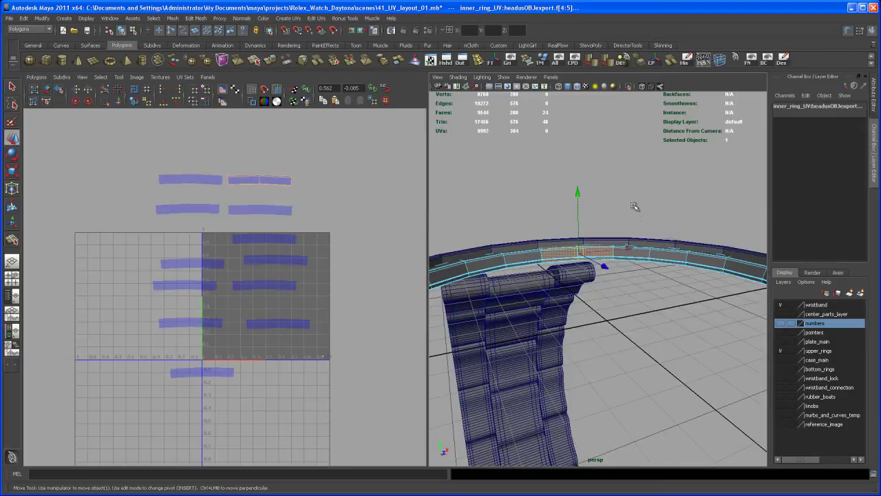
click(651, 259)
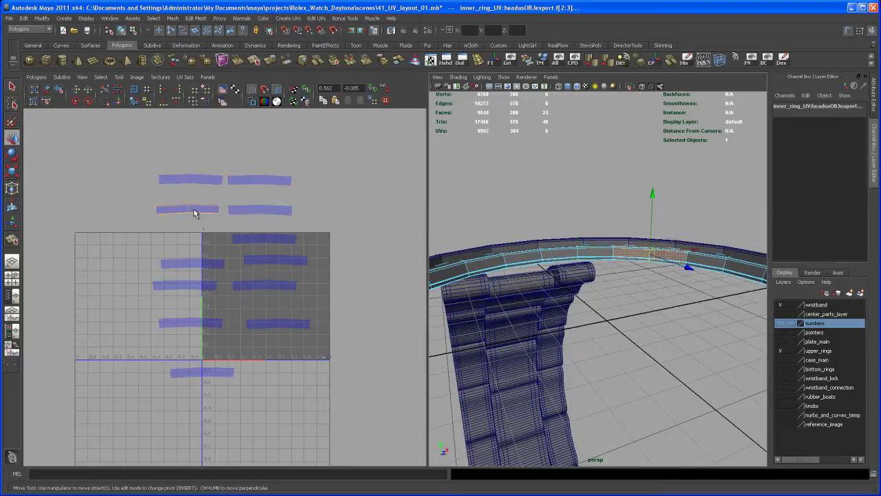
alt+drag(654, 336, 689, 330)
drag(643, 210, 668, 273)
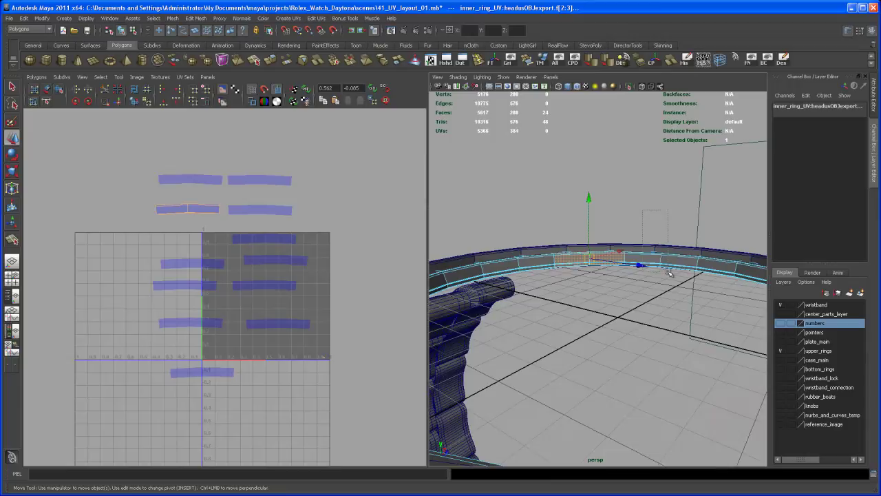
click(668, 272)
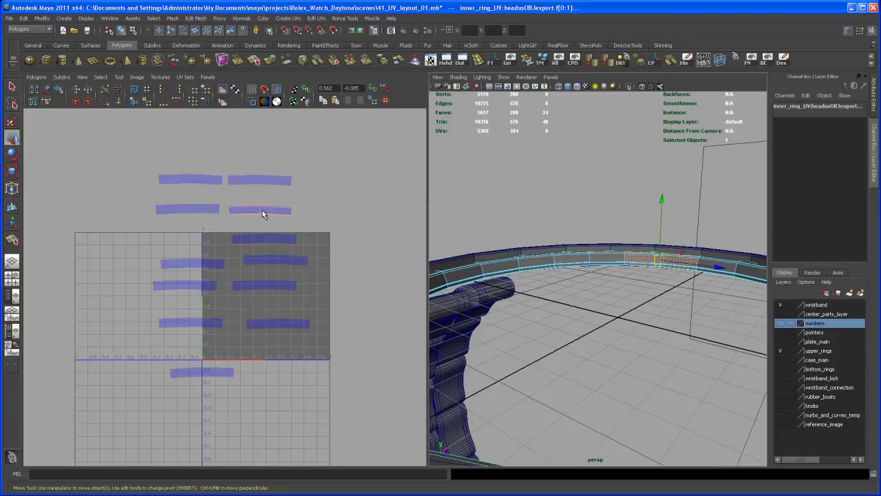
alt+drag(663, 303, 687, 290)
- Move the UV strip of the next ring segment from below the UV square into the left column's third row
click(644, 252)
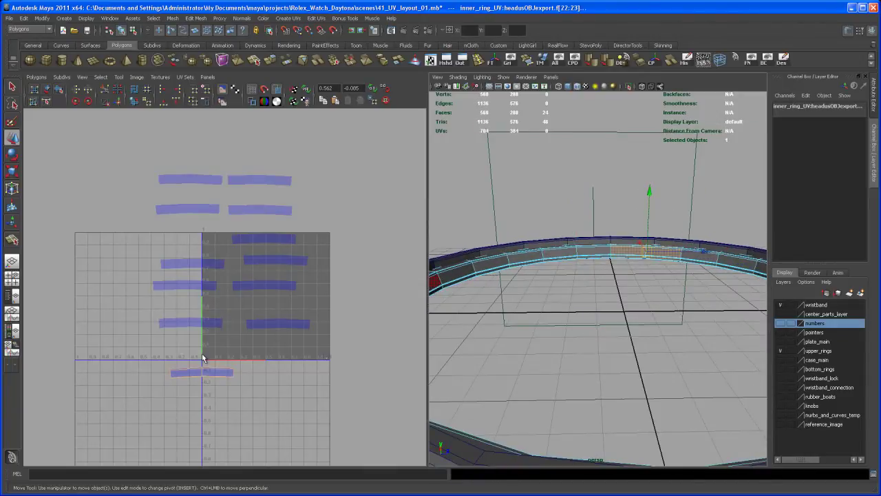
right_drag(207, 373, 234, 373)
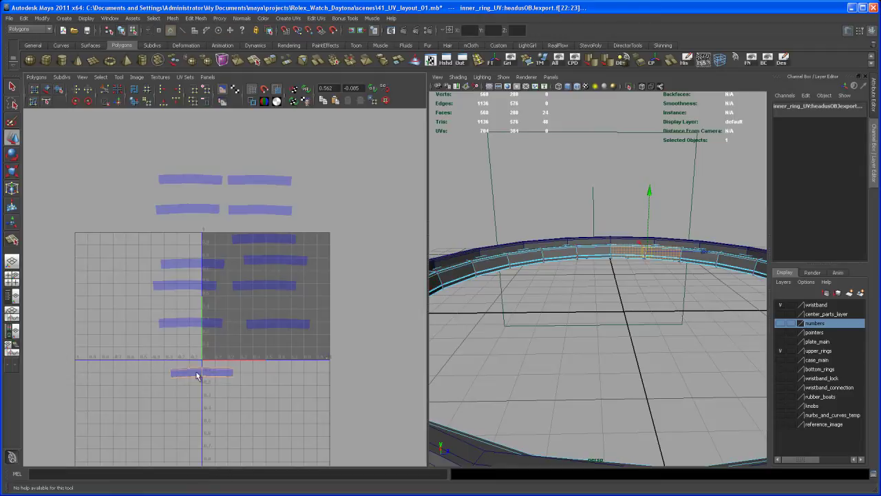
drag(163, 365, 256, 413)
drag(214, 376, 188, 237)
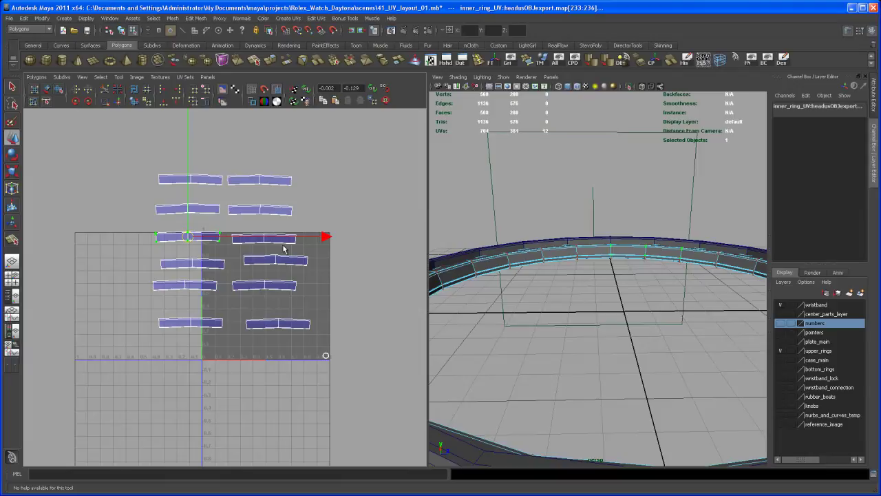
- Select the following ring segment's faces and park their UV strip to the right of the UV square, level with the third row
alt+drag(599, 297, 630, 293)
alt+right_drag(629, 294, 606, 313)
right_drag(608, 260, 605, 224)
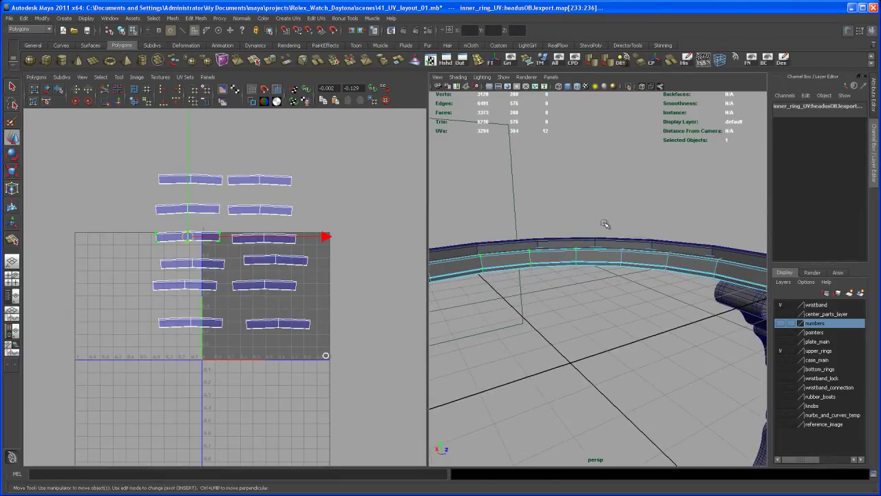
drag(600, 213, 642, 305)
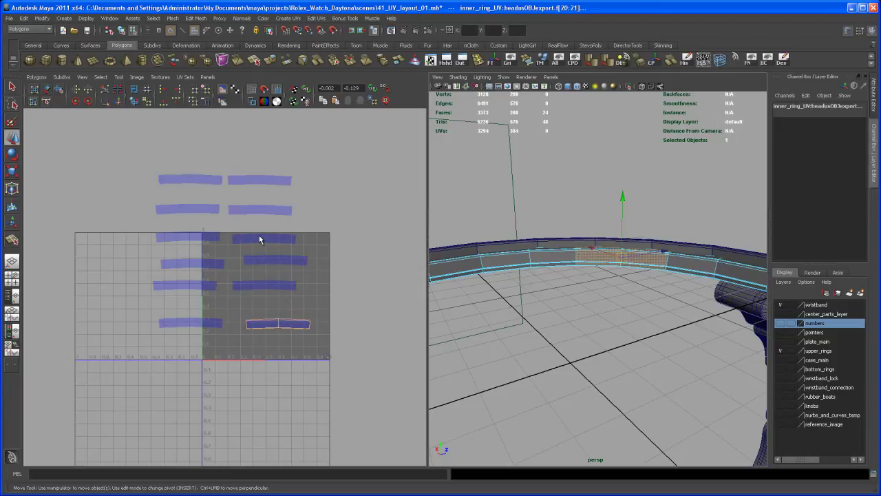
right_drag(279, 324, 307, 324)
drag(346, 384, 344, 379)
key(w)
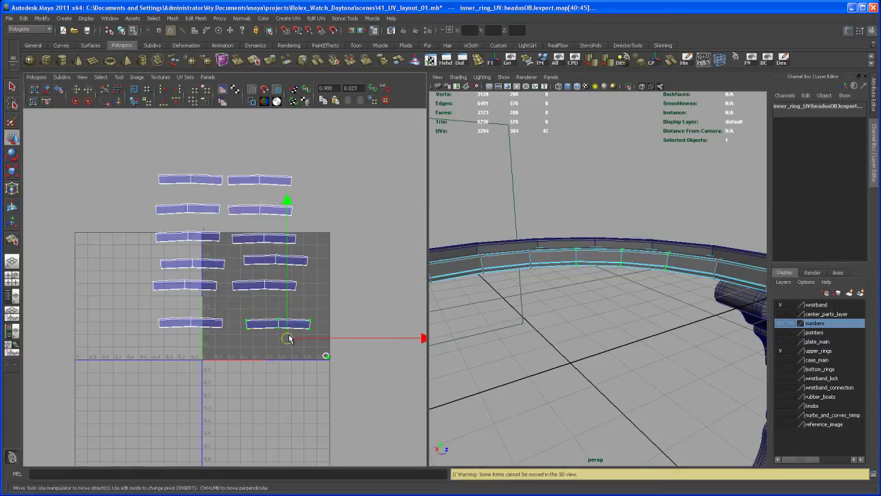
click(277, 323)
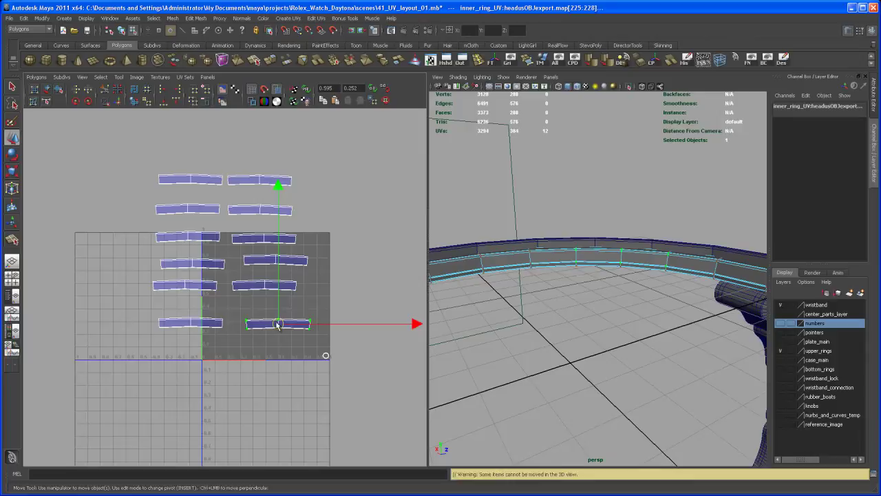
drag(277, 323, 344, 236)
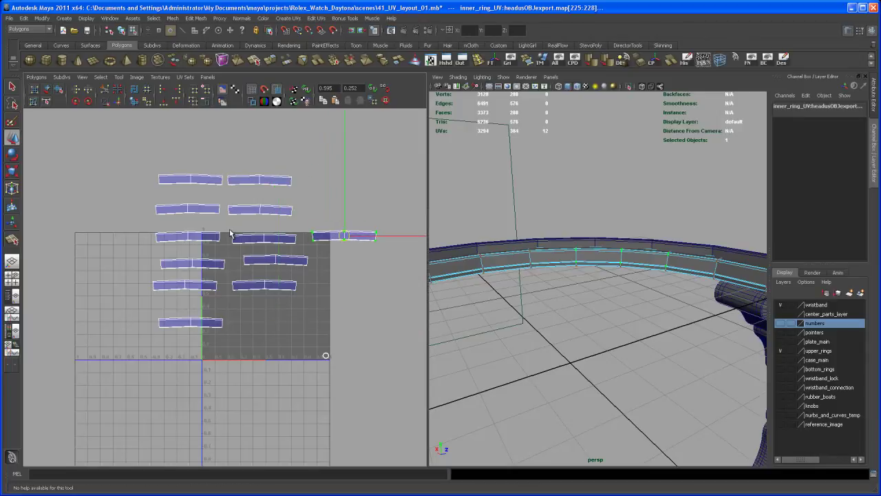
- Move the six unsorted UV strips down toward and below the UV square's lower edge to free space under the third row
drag(227, 229, 239, 236)
drag(289, 304, 294, 303)
drag(264, 262, 270, 372)
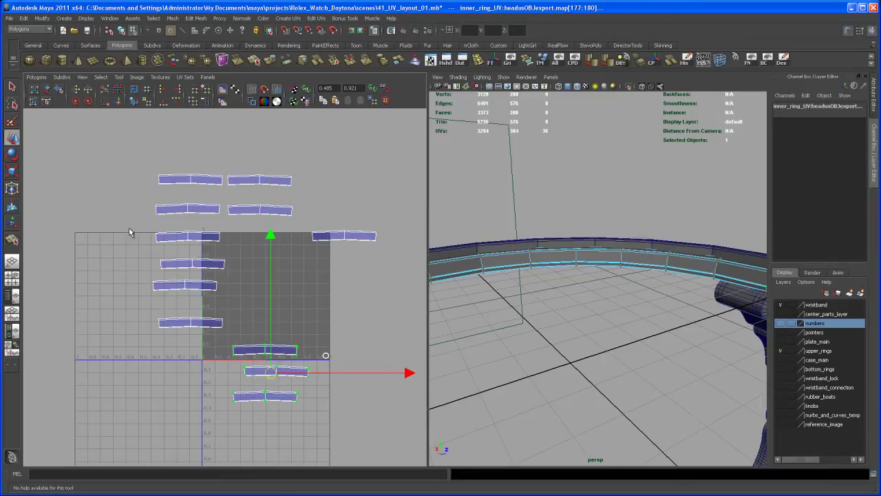
drag(132, 255, 230, 356)
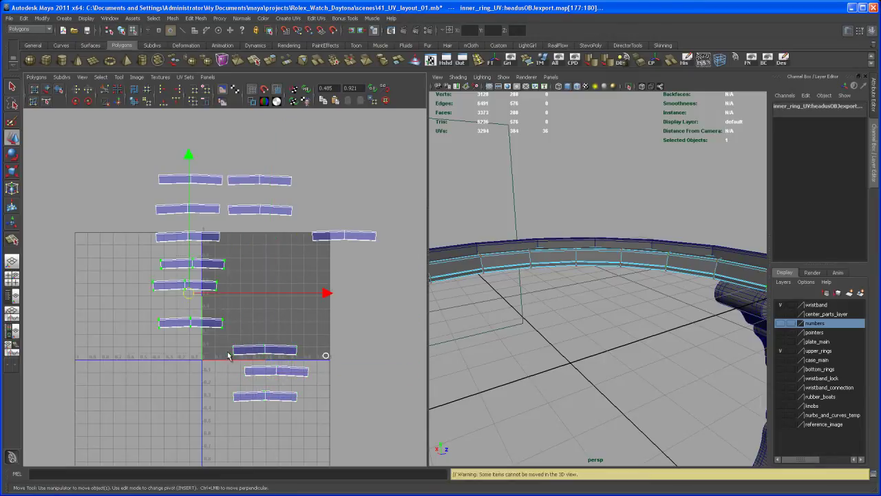
drag(188, 293, 184, 374)
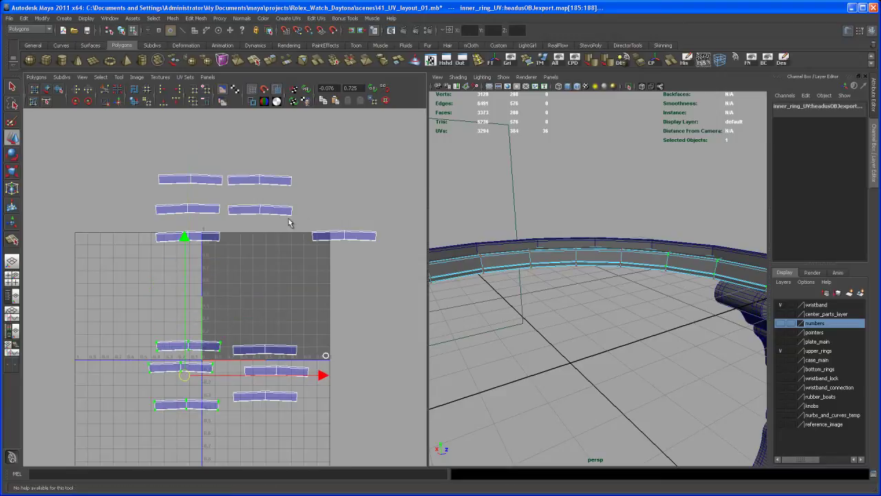
- Move the parked UV strip into the right column's third row, beside the strip of the preceding ring segment
drag(290, 220, 394, 279)
drag(341, 233, 261, 237)
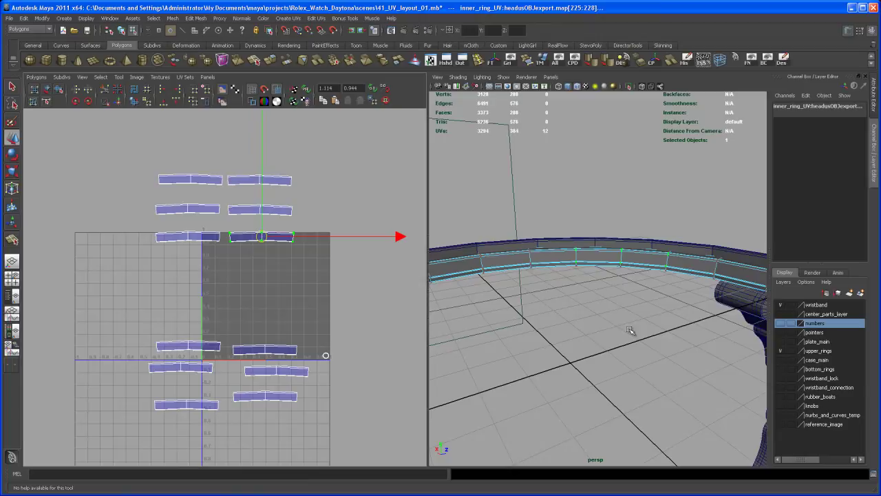
alt+drag(629, 330, 645, 329)
alt+middle_drag(627, 327, 624, 313)
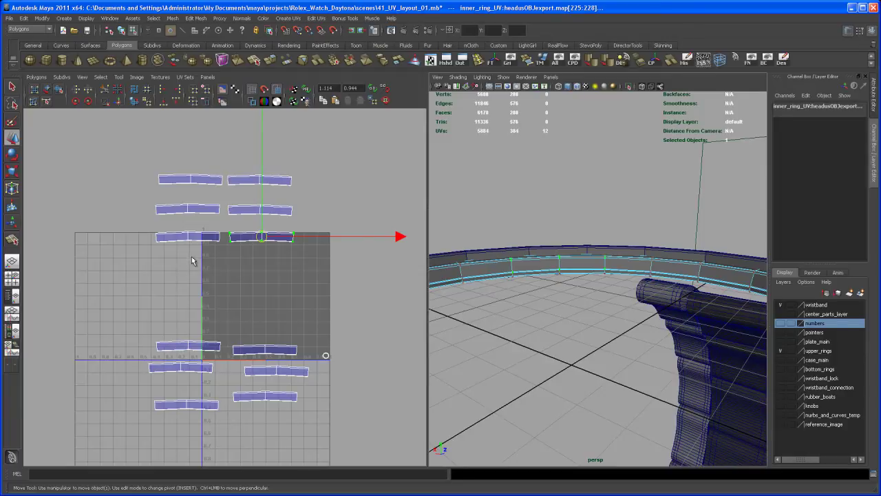
alt+drag(587, 323, 550, 289)
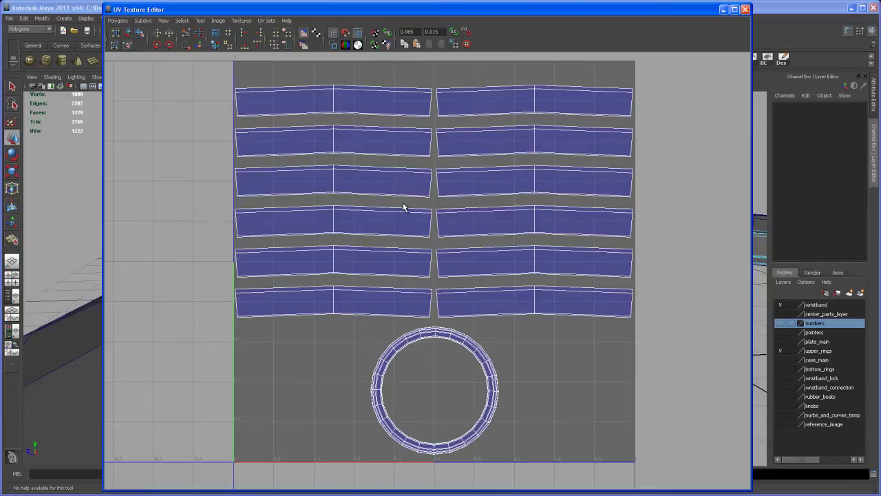
- Examine the finished two-column UV strip layout up close, focusing on the upper-left strips' centre lines
alt+middle_drag(383, 195, 385, 196)
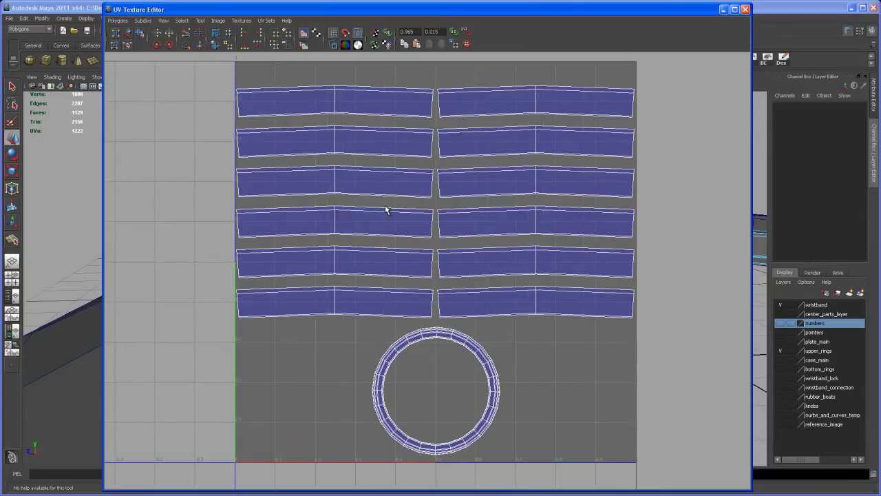
alt+right_drag(338, 130, 566, 418)
alt+middle_drag(529, 353, 575, 342)
alt+right_drag(528, 332, 547, 326)
alt+middle_drag(526, 300, 526, 307)
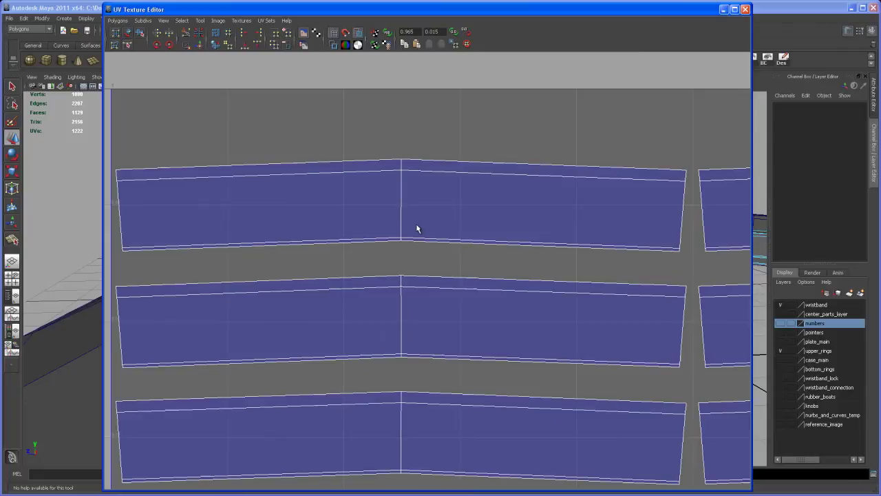
alt+right_drag(379, 141, 498, 279)
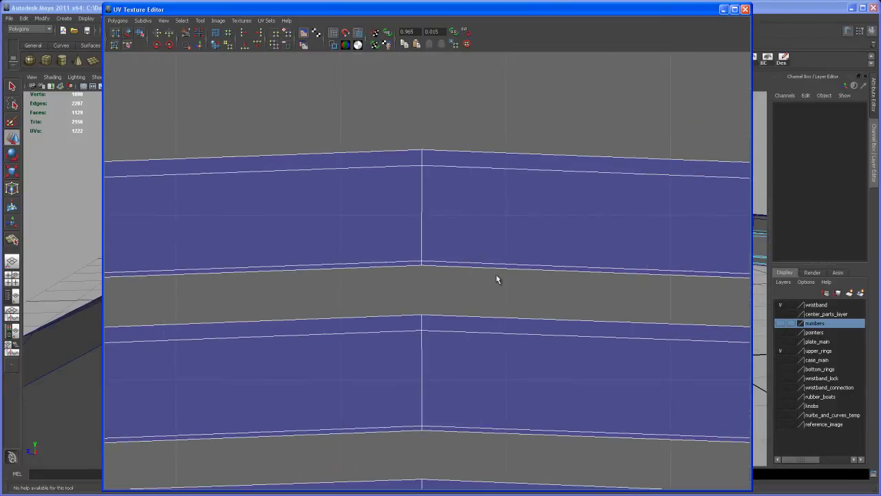
- Select the upper-left strip's UVs, activate the Rotate tool with a smaller manipulator, and clear the selection
right_drag(426, 218, 460, 216)
drag(411, 131, 436, 280)
alt+right_drag(450, 231, 363, 170)
alt+right_drag(481, 239, 432, 193)
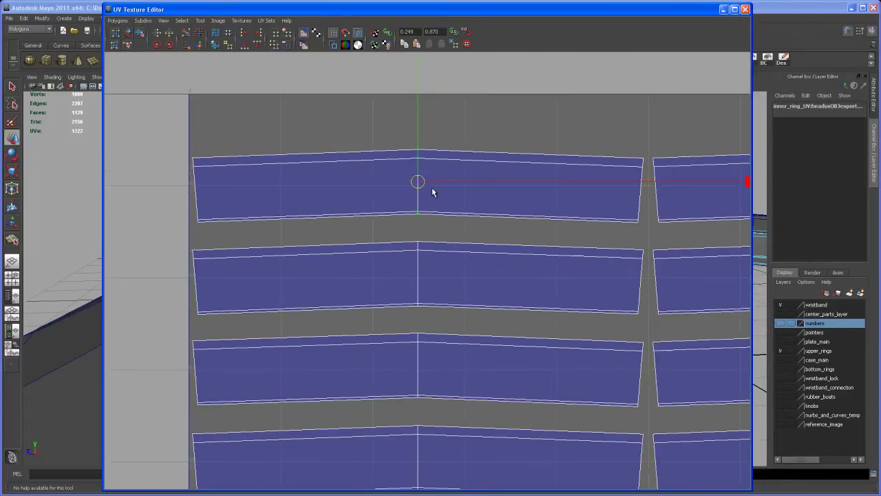
alt+right_drag(585, 219, 448, 202)
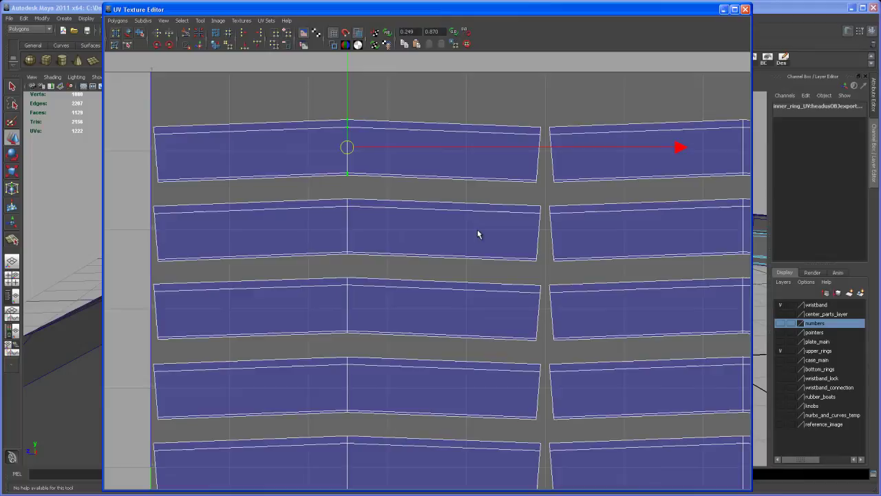
key(w)
key(e)
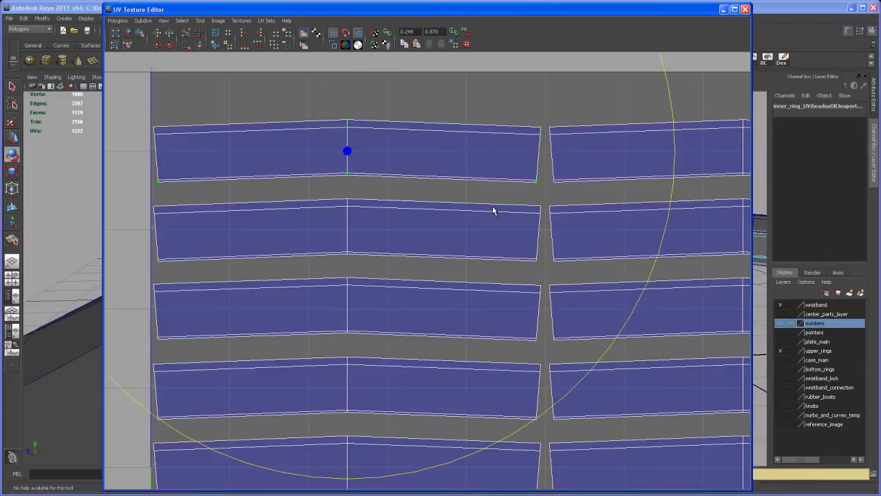
key(minus)
key(minus)
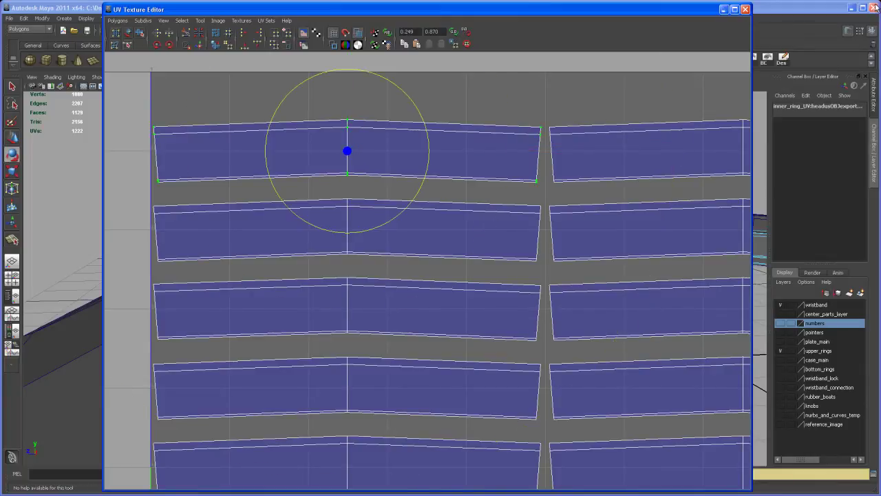
alt+right_drag(445, 257, 401, 245)
alt+middle_drag(401, 246, 408, 224)
click(505, 166)
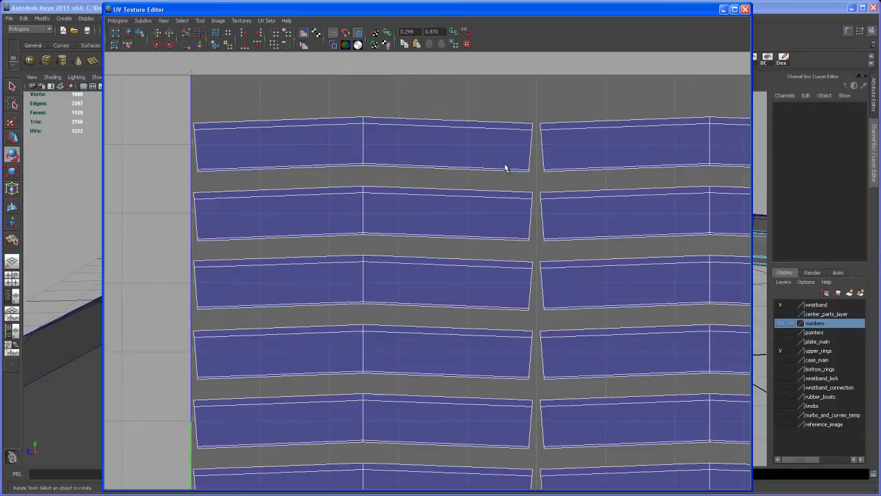
- Check the left column's centre-line UVs by selecting them across all six strips with the Rotate tool, and deselect them
alt+right_drag(469, 208, 462, 239)
alt+middle_drag(462, 238, 464, 226)
scroll(464, 226, down, 4)
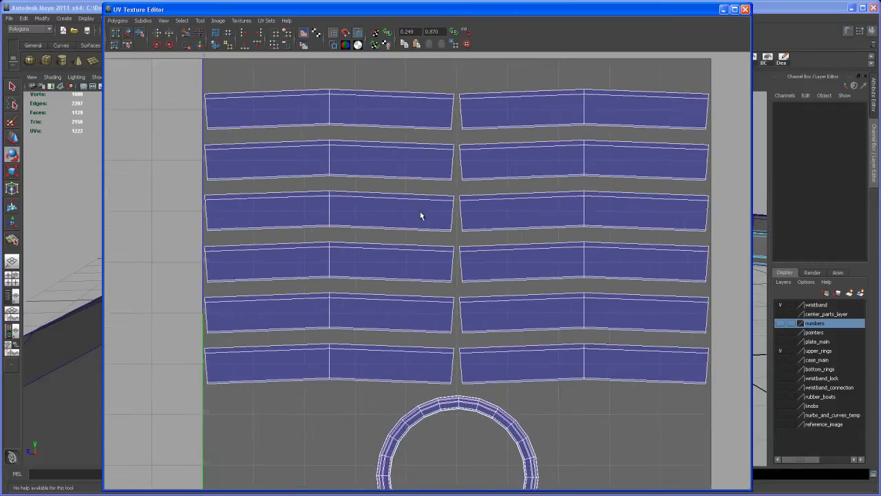
alt+middle_drag(422, 244, 417, 228)
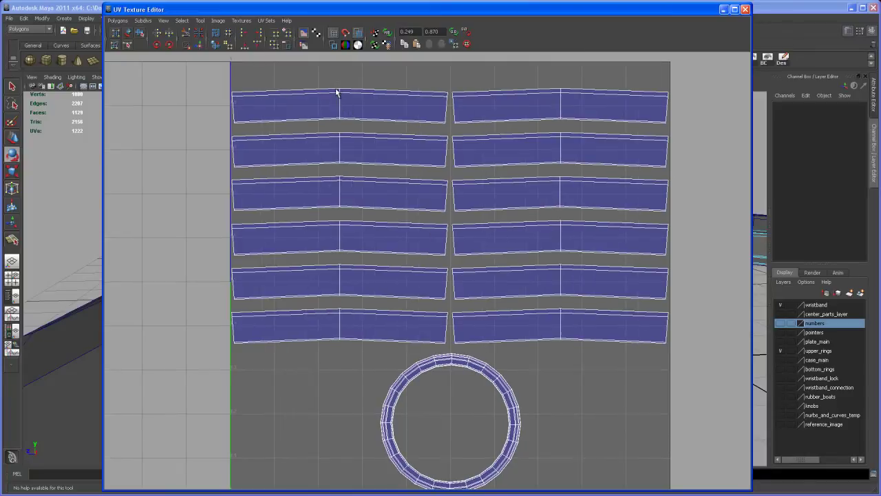
drag(336, 92, 345, 360)
key(e)
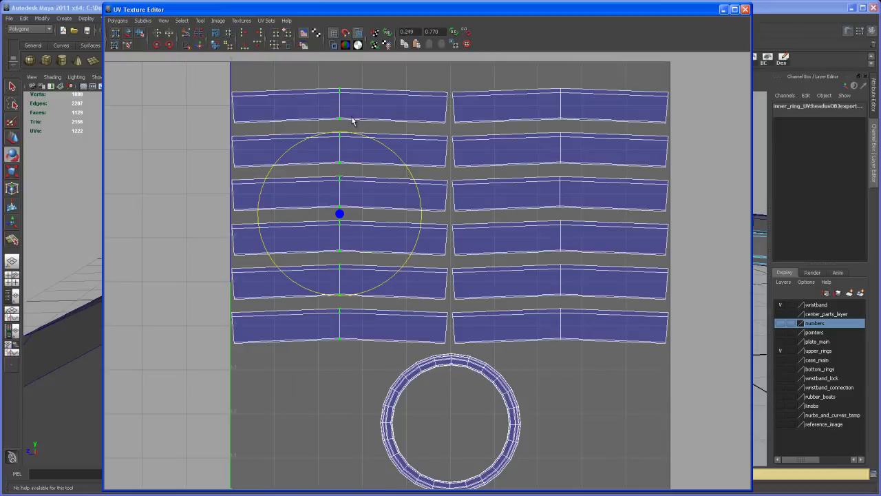
click(382, 85)
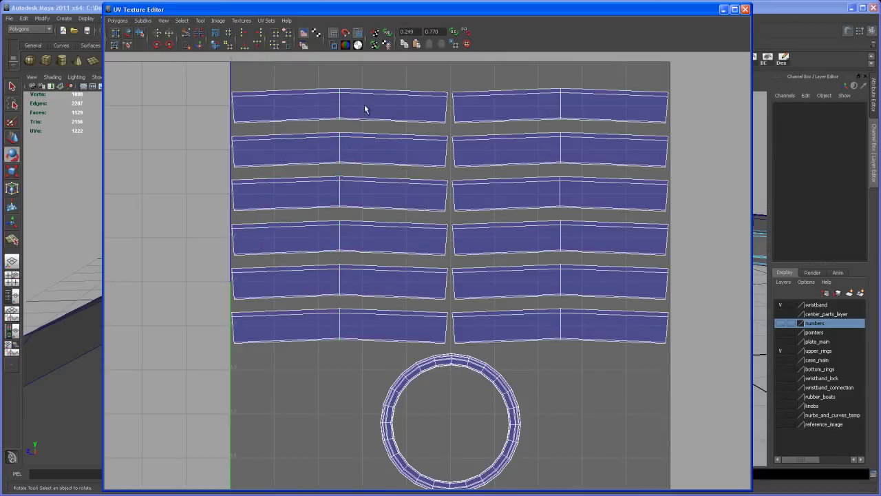
- Shrink the UV Texture Editor window and move it aside to leave the ring visible in the viewport
alt+middle_drag(415, 268, 405, 285)
alt+right_drag(405, 285, 373, 281)
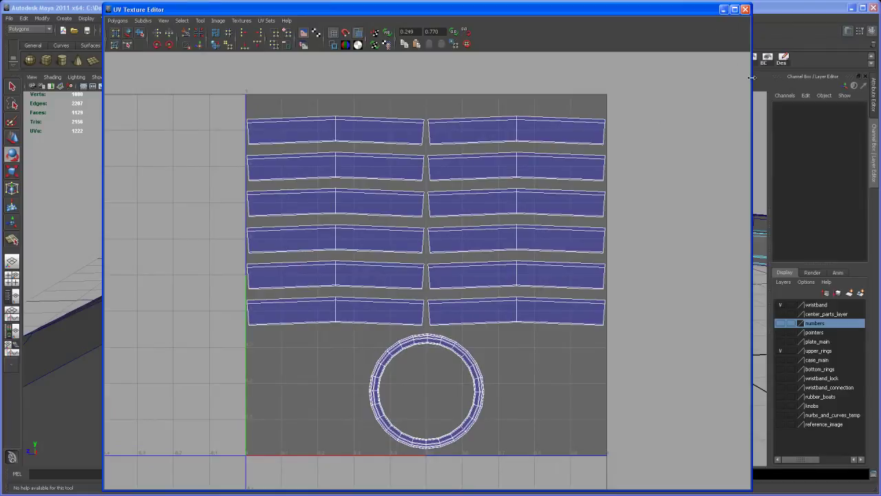
drag(751, 85, 311, 245)
alt+middle_drag(303, 226, 299, 217)
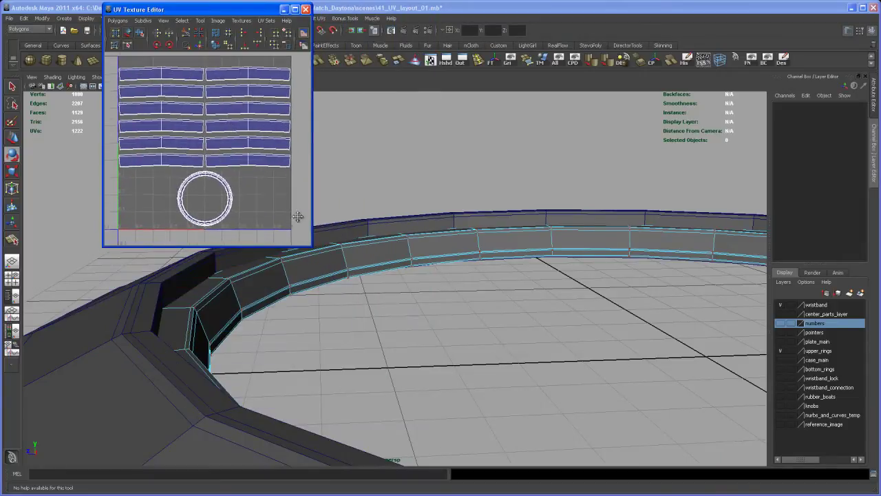
drag(230, 9, 171, 38)
- Select the inner ring in object mode, hide all unselected objects, and switch to the Select Tool
alt+drag(534, 249, 429, 230)
right_drag(419, 161, 443, 154)
click(443, 161)
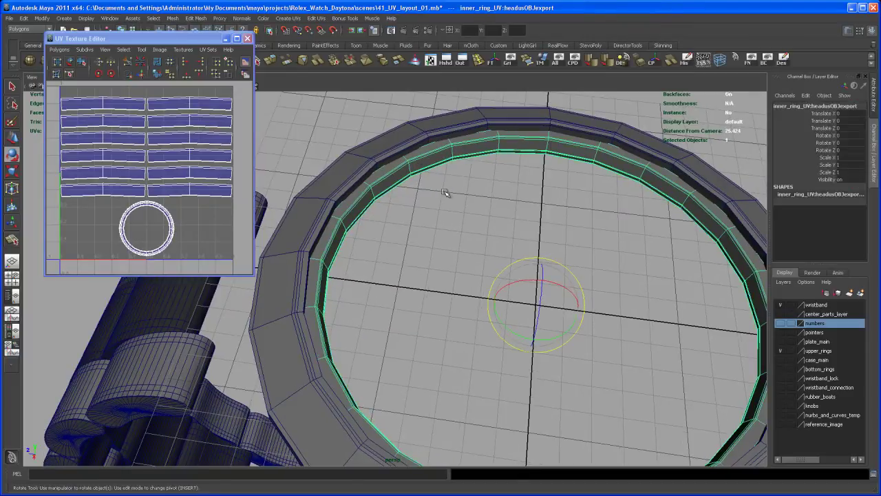
key(alt+h)
key(q)
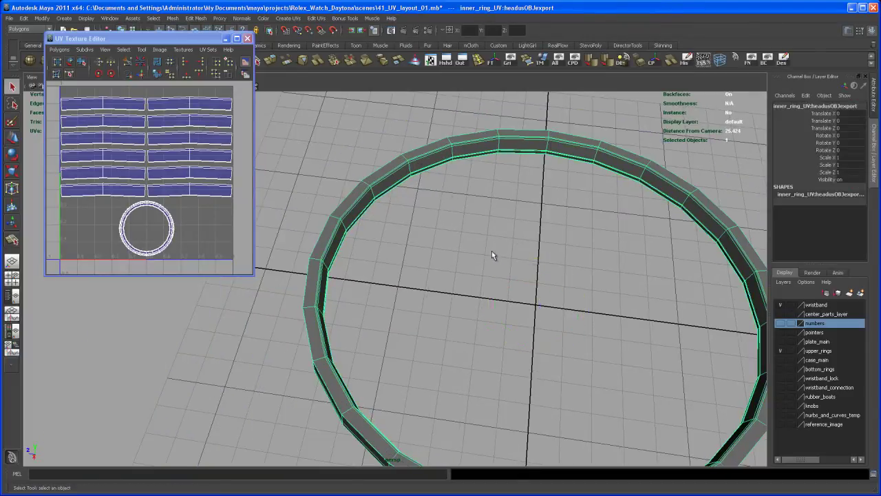
alt+drag(492, 254, 438, 231)
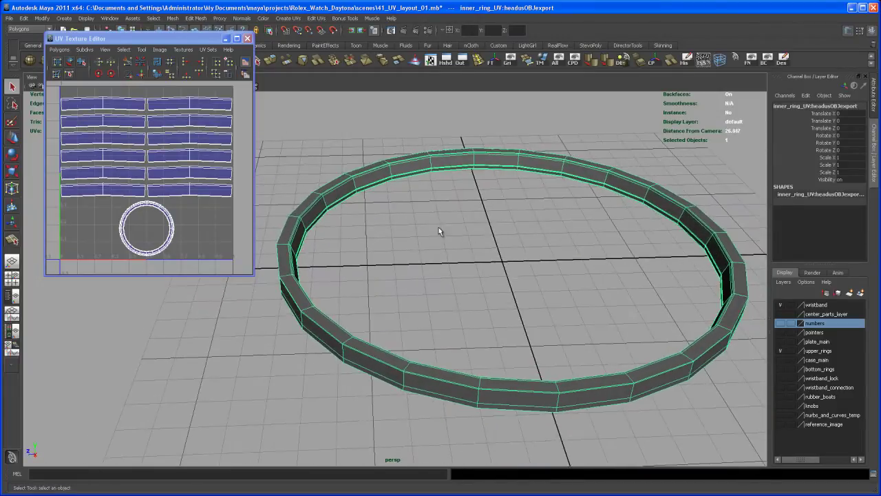
- Select the faces of the top-row UV strips, left and then right, to locate their segments on the inner ring
right_drag(93, 101, 97, 122)
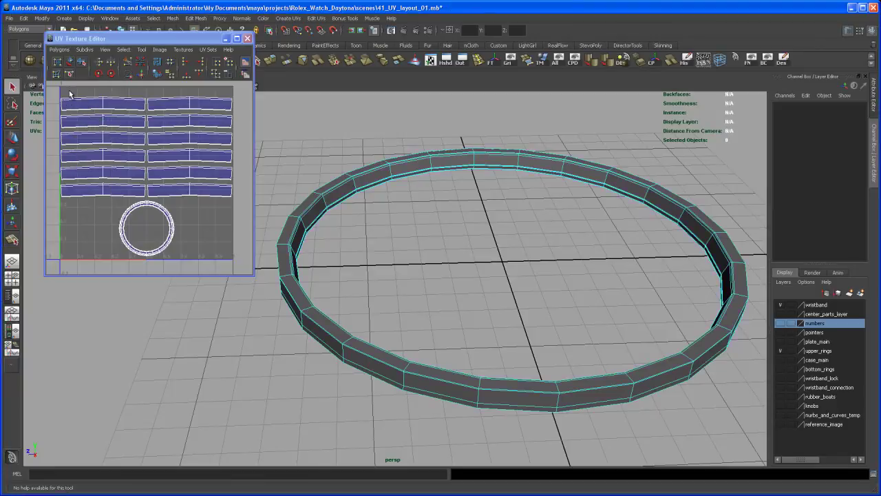
click(140, 110)
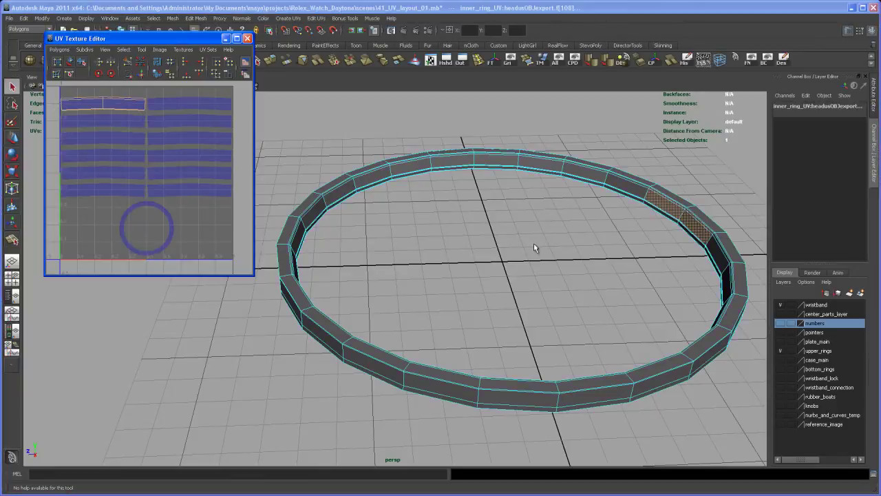
alt+drag(534, 243, 541, 297)
shift+click(474, 168)
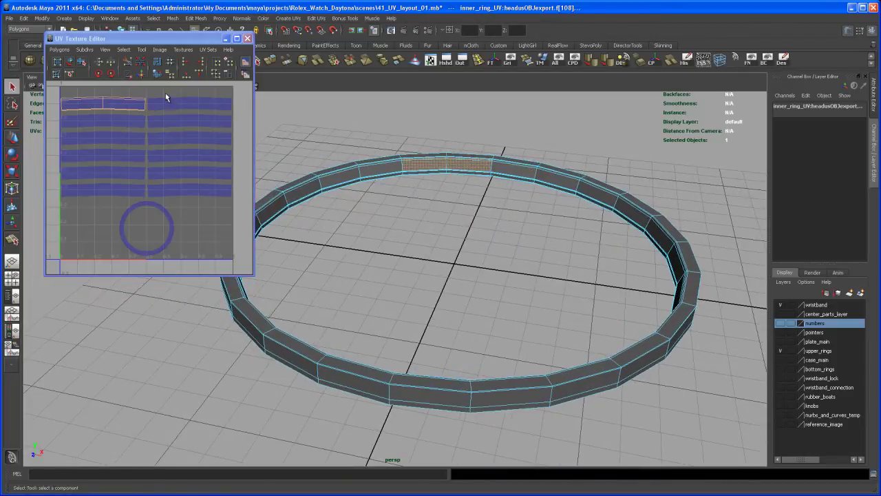
drag(158, 89, 229, 107)
right_drag(186, 101, 186, 119)
drag(162, 91, 223, 111)
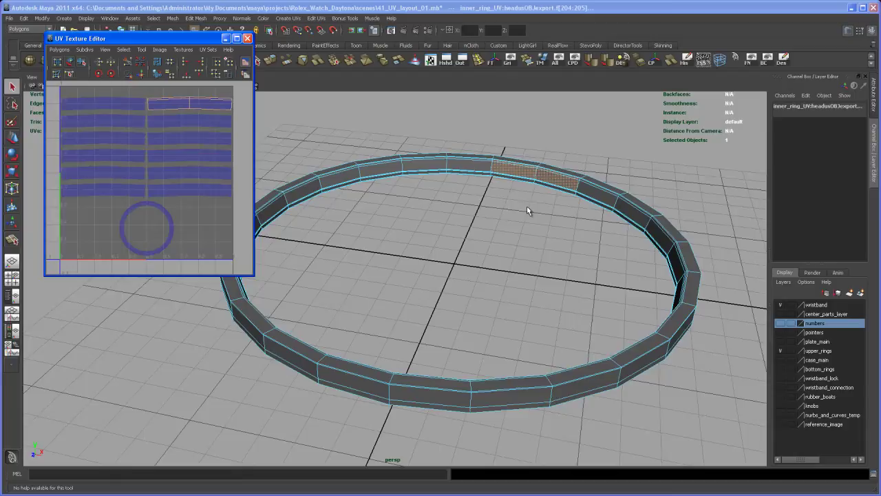
- Select the faces of the left column's second-row UV strip to locate its segment on the ring
alt+drag(527, 206, 540, 202)
alt+middle_drag(489, 211, 534, 228)
right_drag(127, 118, 128, 134)
drag(66, 113, 108, 122)
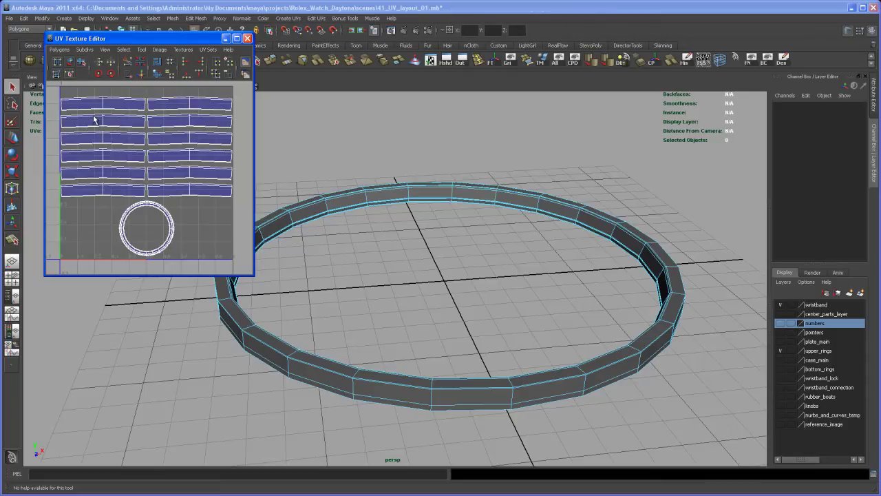
right_drag(96, 121, 56, 120)
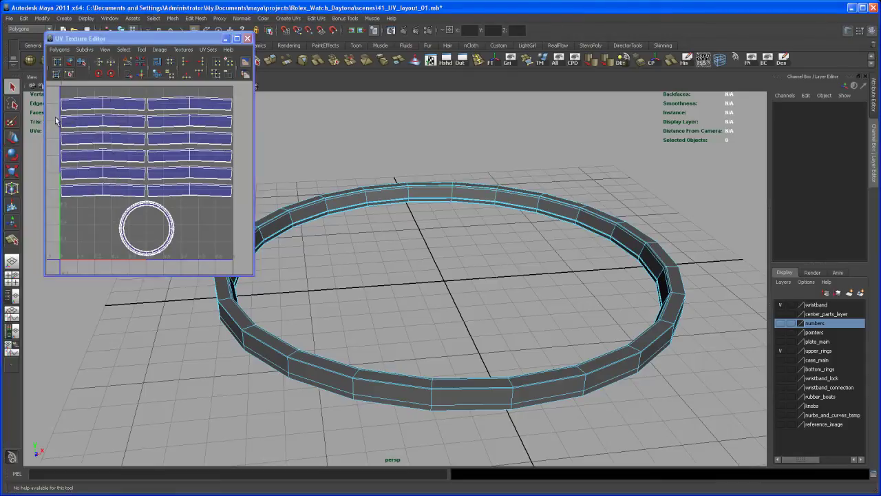
click(128, 122)
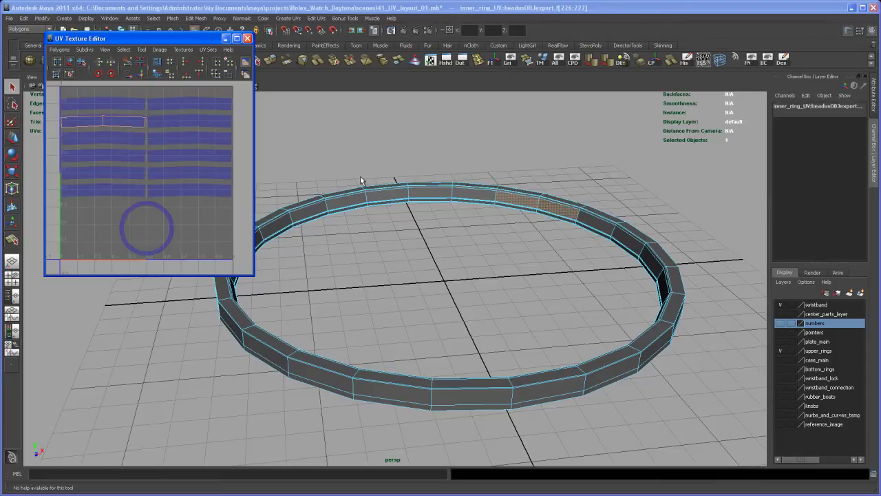
- Select four consecutive ring segments in the viewport to check their order against the UV strips in the top two rows
drag(345, 163, 383, 219)
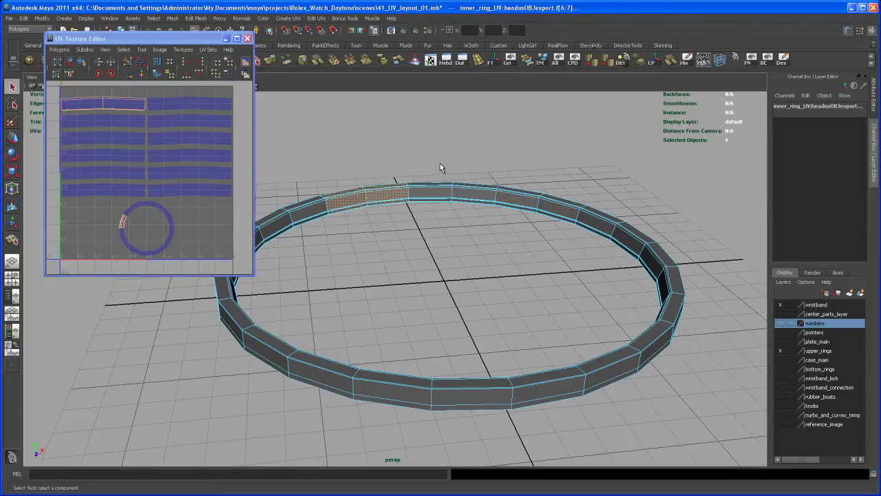
click(463, 192)
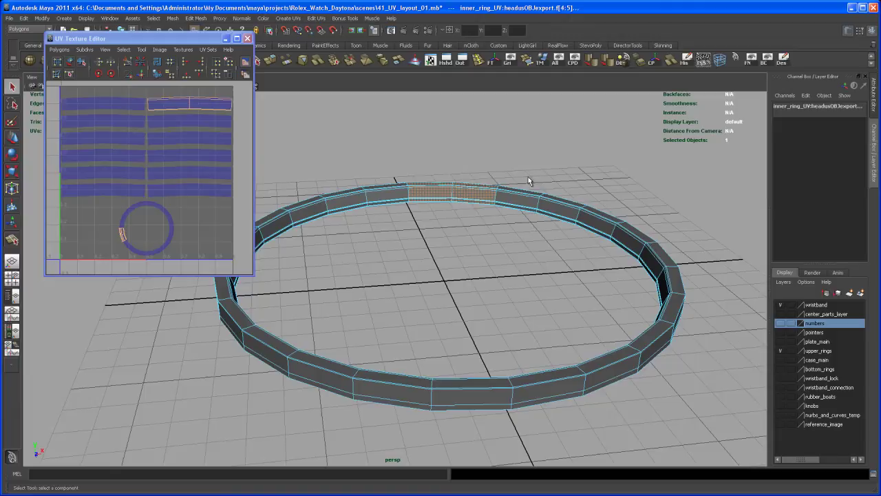
click(544, 204)
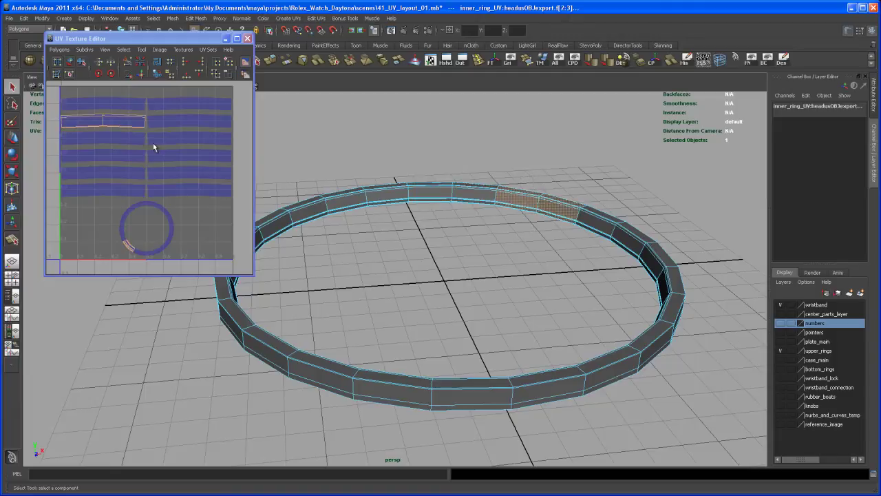
click(623, 246)
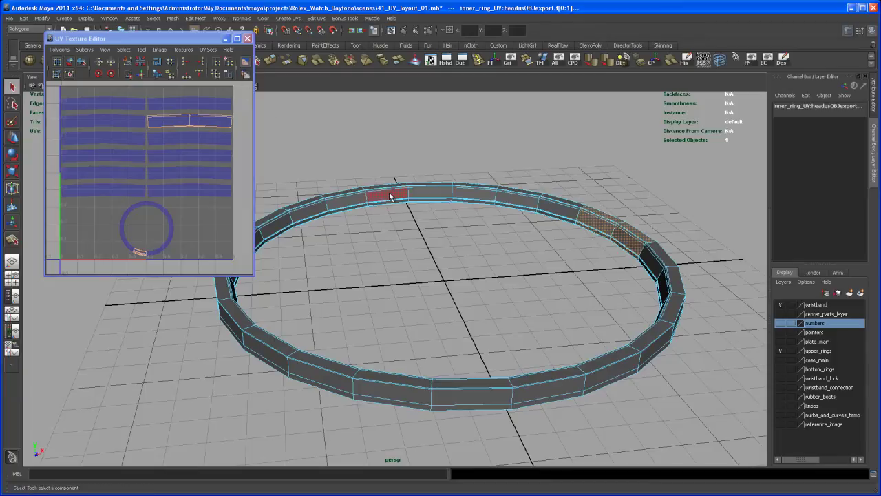
- Return the inner ring to object selection and close the UV Texture Editor
right_drag(389, 197, 415, 190)
click(416, 197)
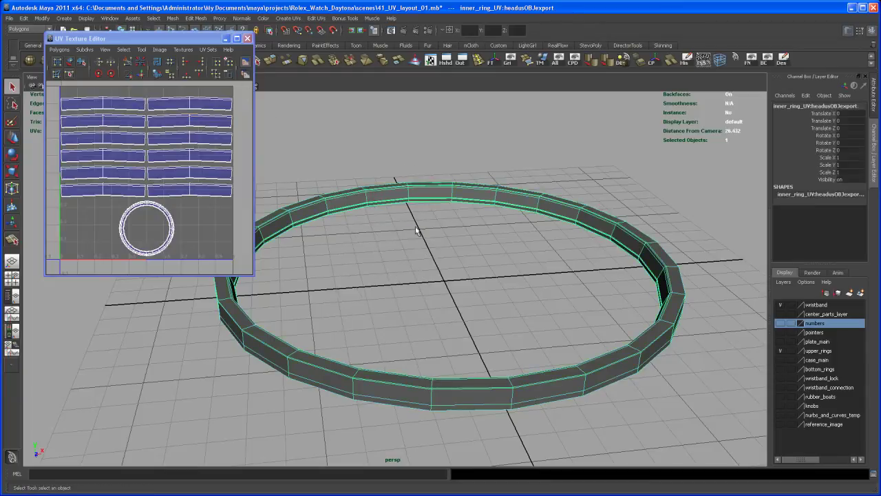
click(249, 39)
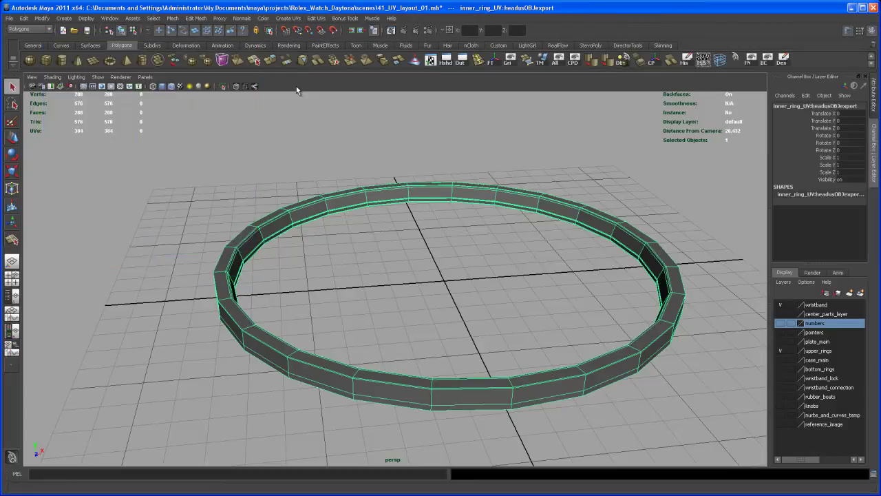
alt+right_drag(638, 297, 483, 244)
alt+drag(483, 244, 444, 265)
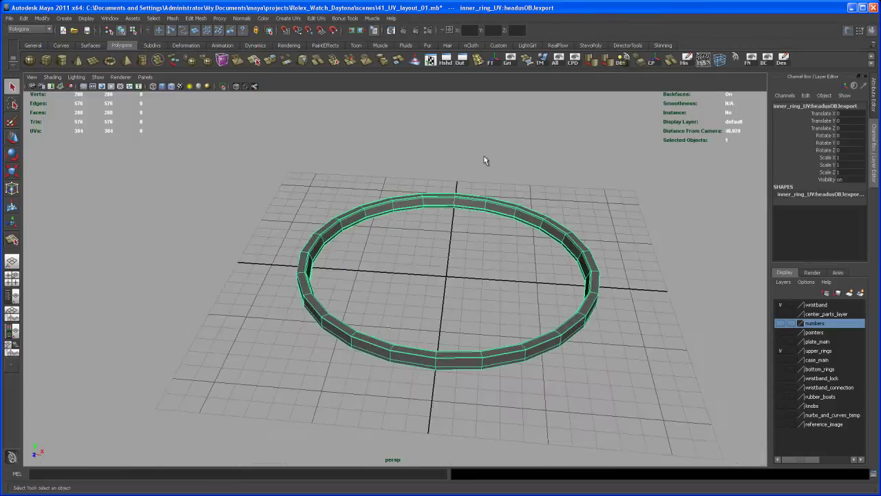
- Unhide the watch's other visible parts, then select the outer ring and the inner ring in turn to inspect them
click(557, 60)
alt+right_drag(624, 232, 593, 236)
mouse_move(593, 236)
alt+mouse_down()
mouse_move(547, 267)
mouse_move(577, 234)
alt+mouse_up()
click(575, 231)
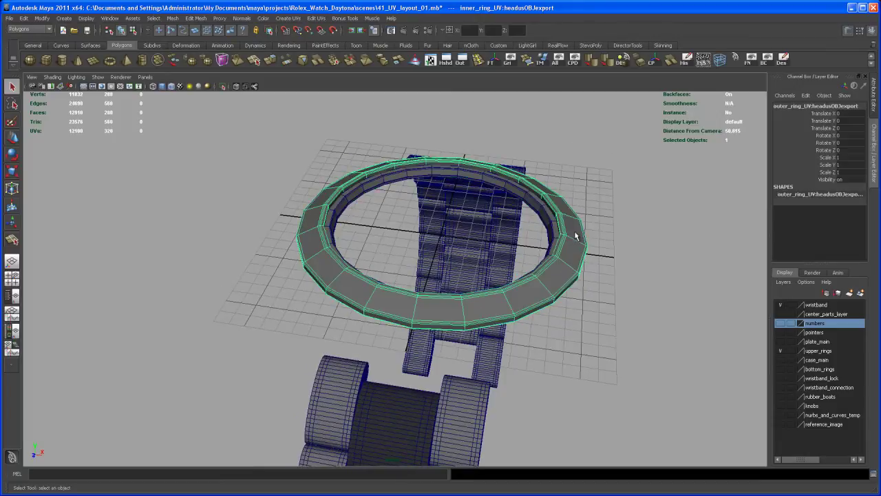
click(553, 230)
alt+middle_drag(601, 260, 593, 226)
alt+drag(595, 230, 503, 289)
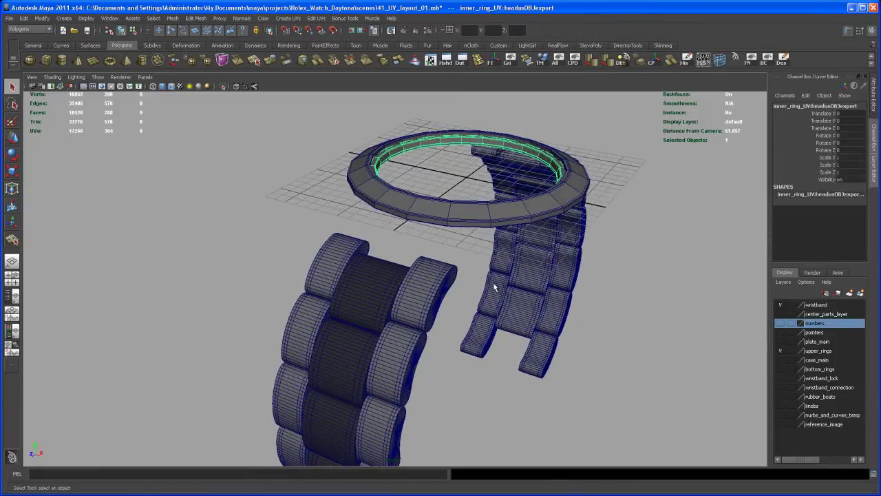
- Export the outer link at the upper end of the near wristband section as an OBJ file named wristband_piece
click(436, 298)
scroll(425, 324, up, 4)
alt+drag(425, 324, 422, 300)
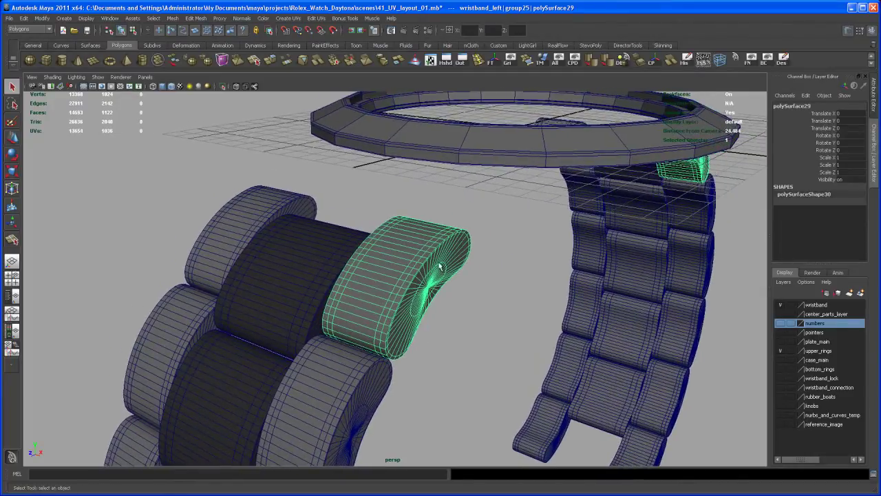
click(10, 19)
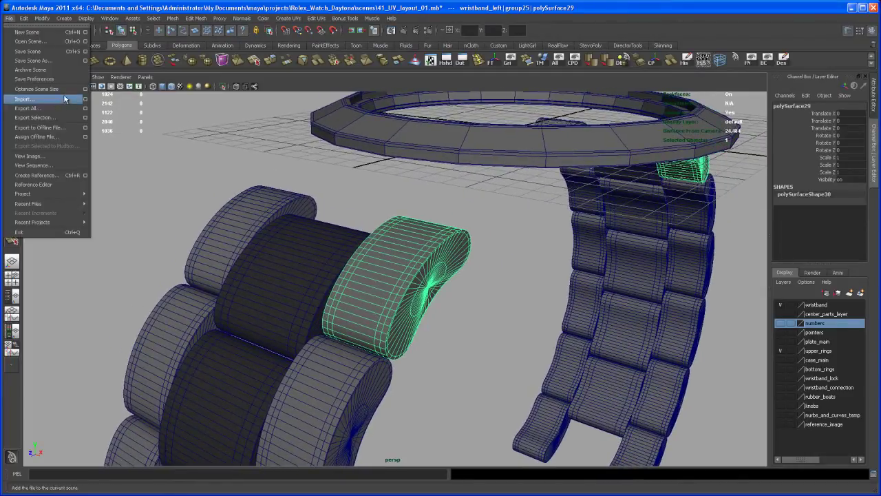
click(60, 117)
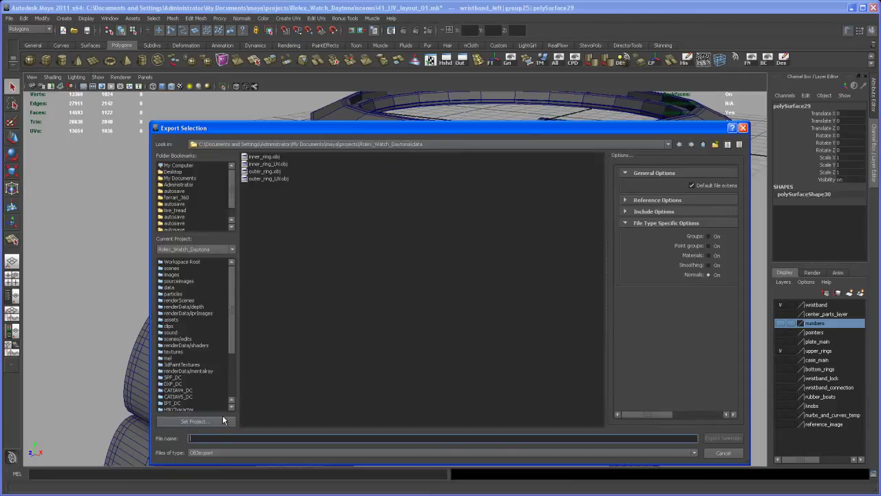
text(wristband_piece)
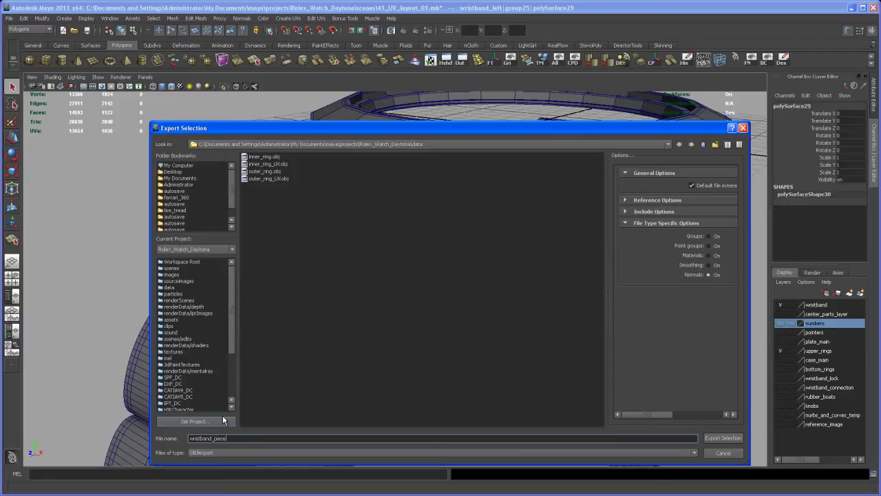
key(Return)
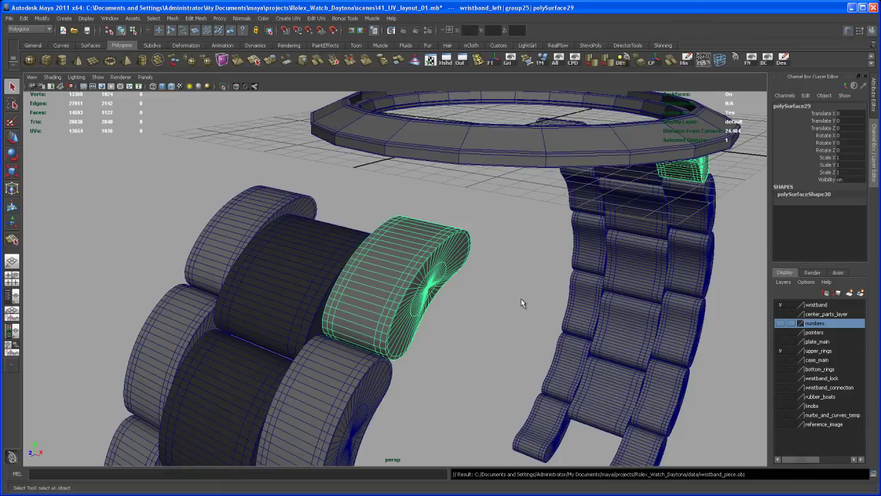
alt+drag(510, 303, 495, 279)
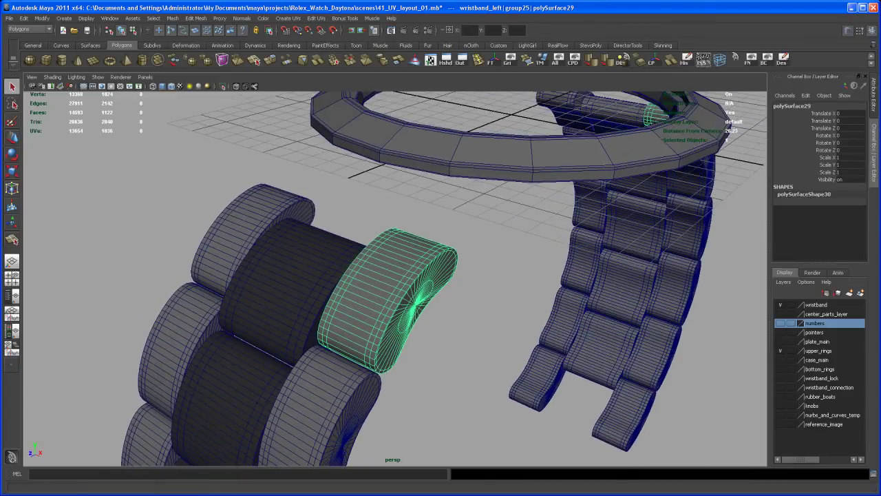
- Switch to UVLayout and reposition the window showing inner_ring.obj
key(alt+Tab)
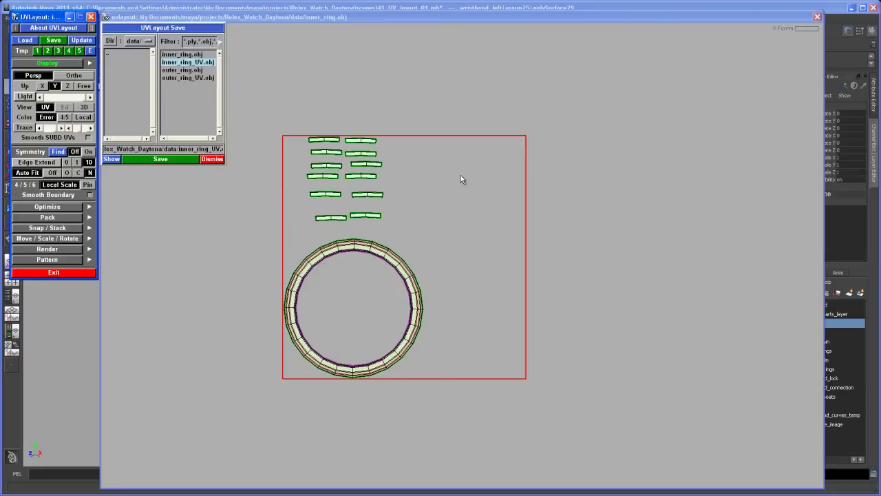
drag(458, 19, 467, 7)
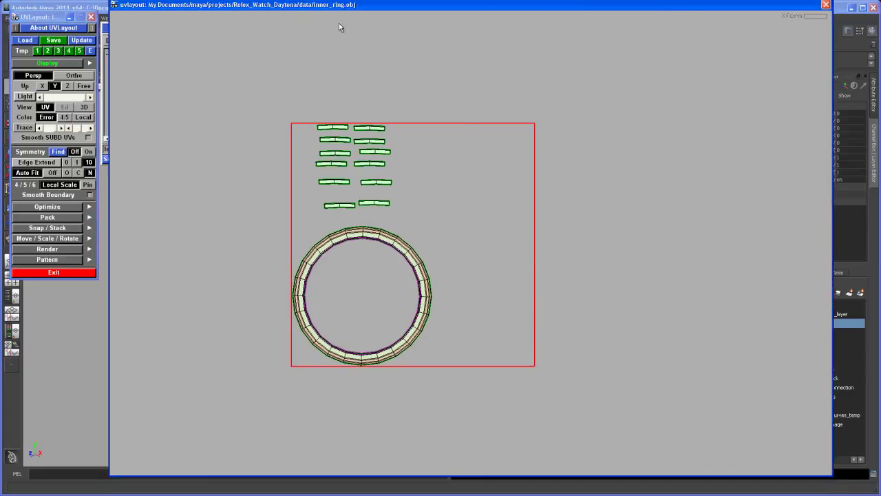
drag(328, 7, 327, 9)
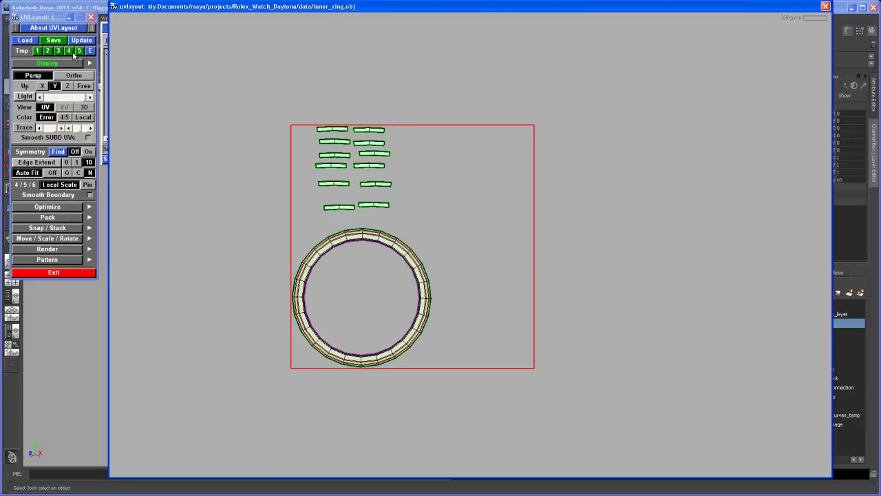
- Close the inner_ring.obj view, try to load wristband_piece.obj into UVLayout, and dismiss the error message
mouse_move(36, 43)
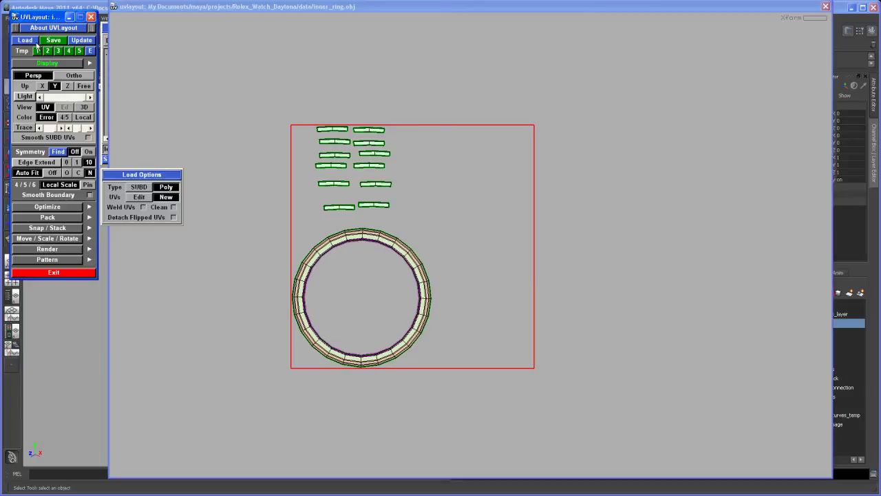
click(165, 153)
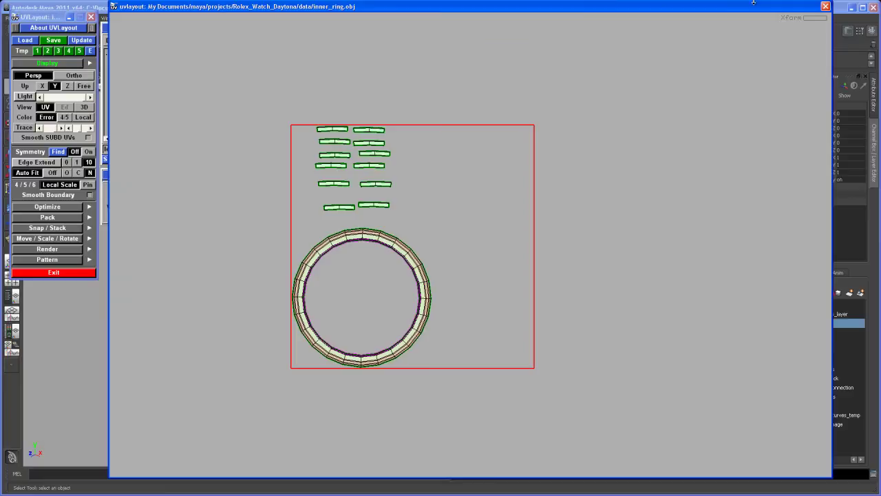
click(825, 7)
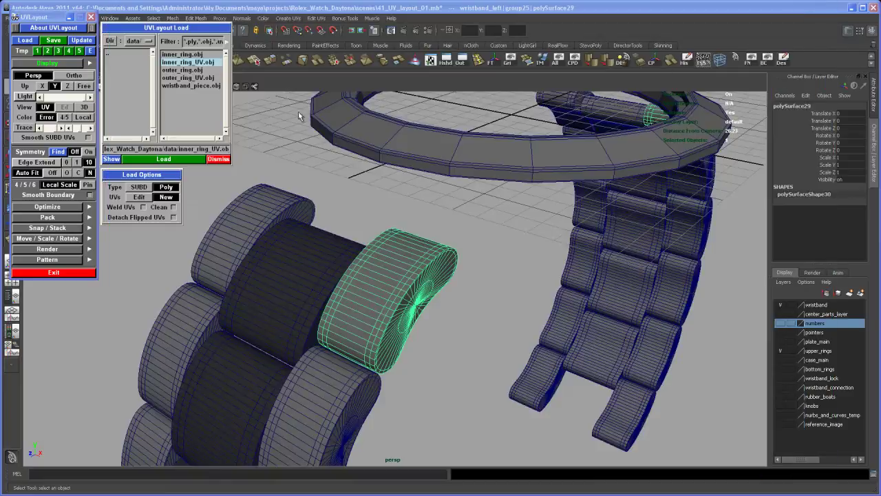
double_click(185, 84)
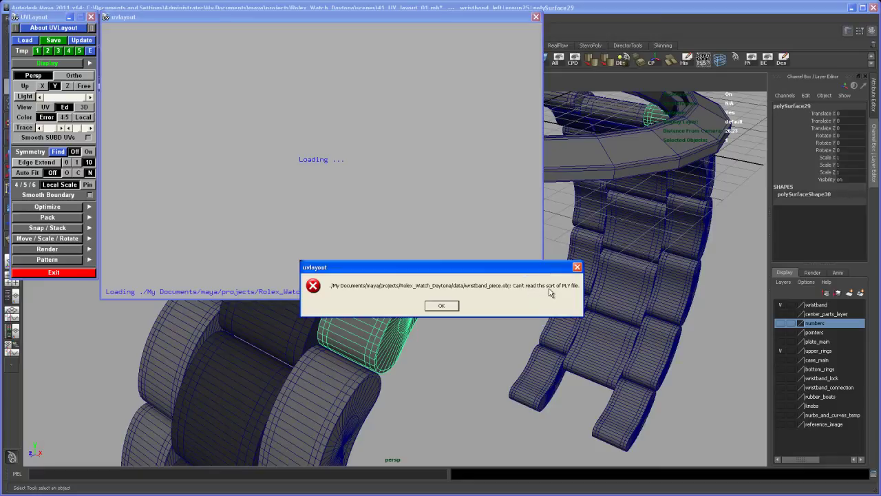
click(454, 307)
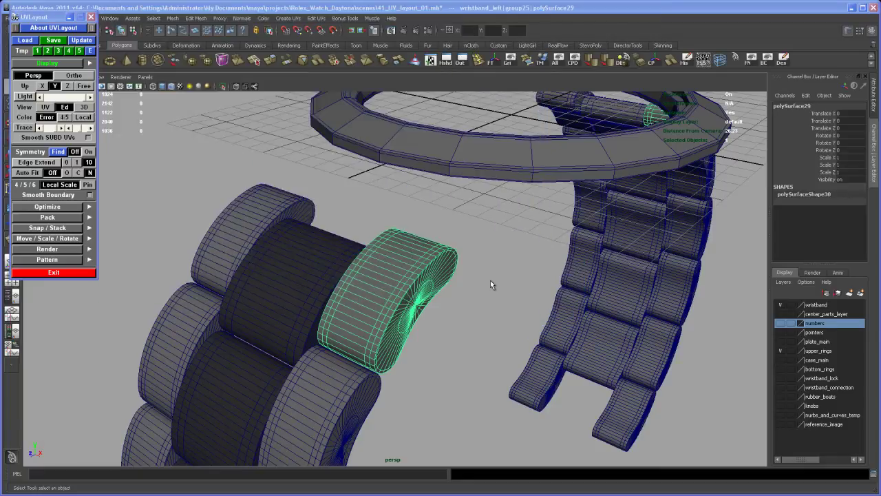
- Quit UVLayout, relaunch it, and expand its display options
click(63, 272)
click(53, 170)
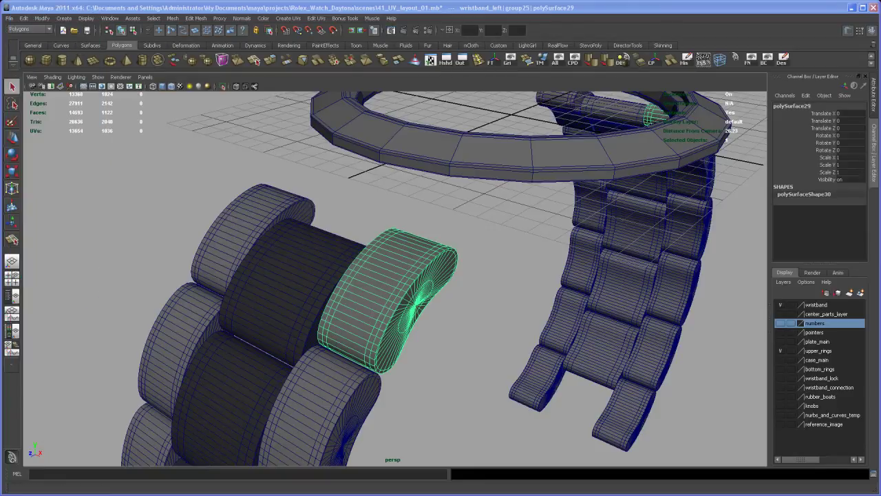
key(super)
mouse_move(42, 415)
mouse_move(165, 440)
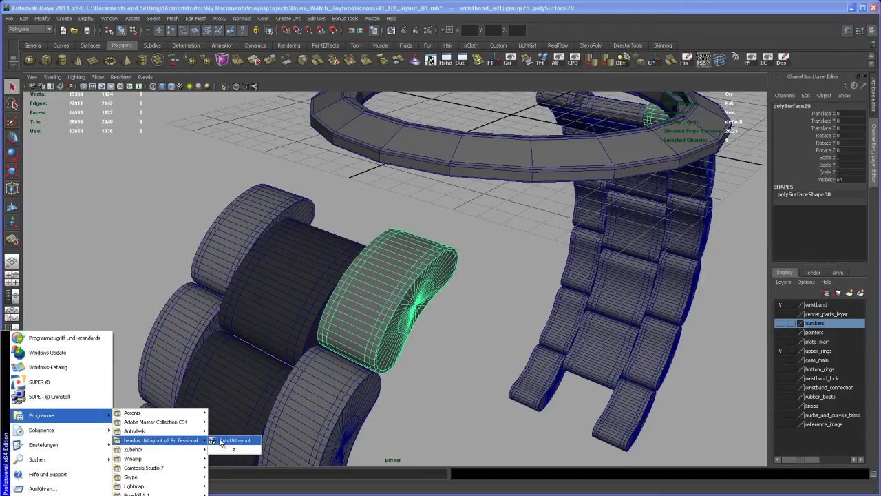
click(222, 441)
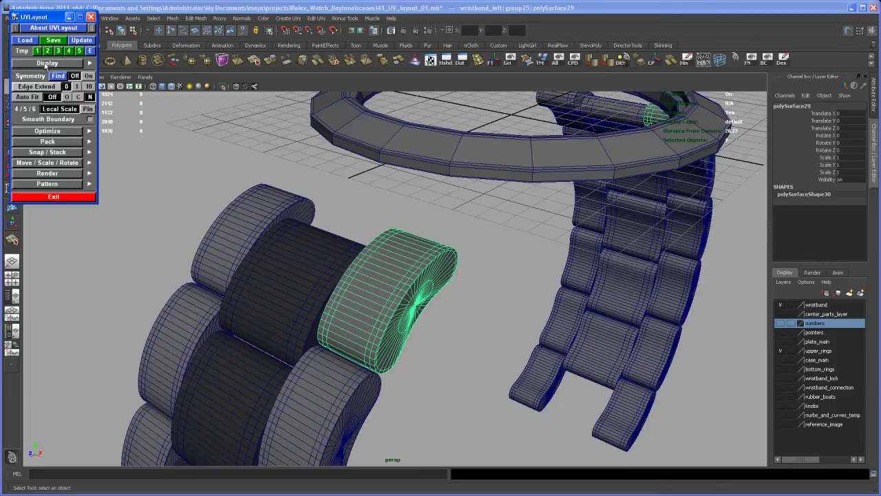
click(46, 62)
- Start loading a model in UVLayout and browse to the maya/projects folder inside My Documents
click(25, 40)
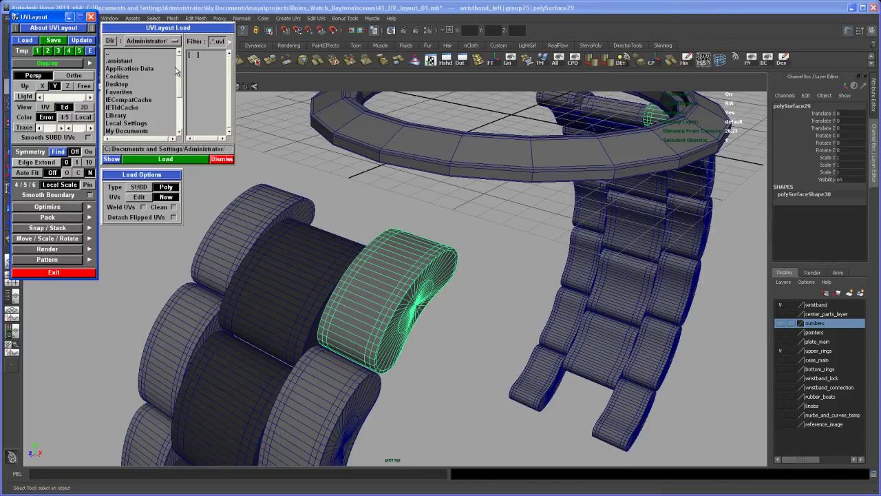
click(176, 67)
drag(180, 82, 180, 107)
double_click(135, 84)
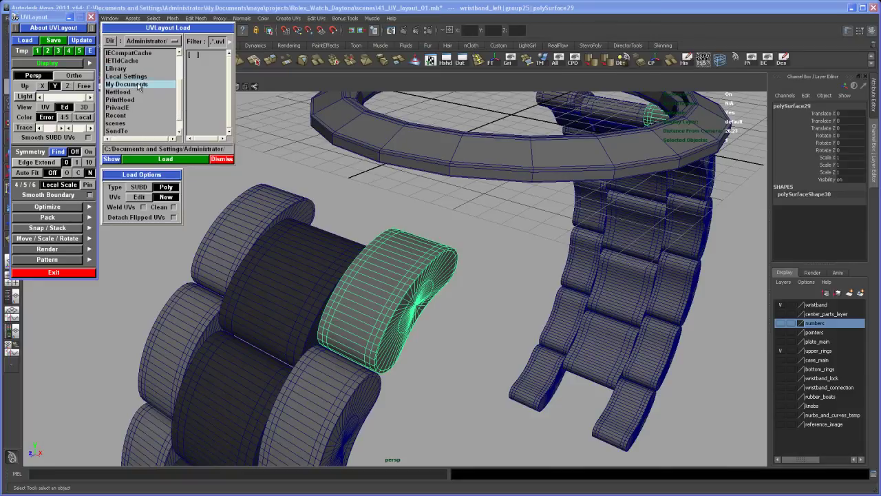
drag(273, 76, 263, 97)
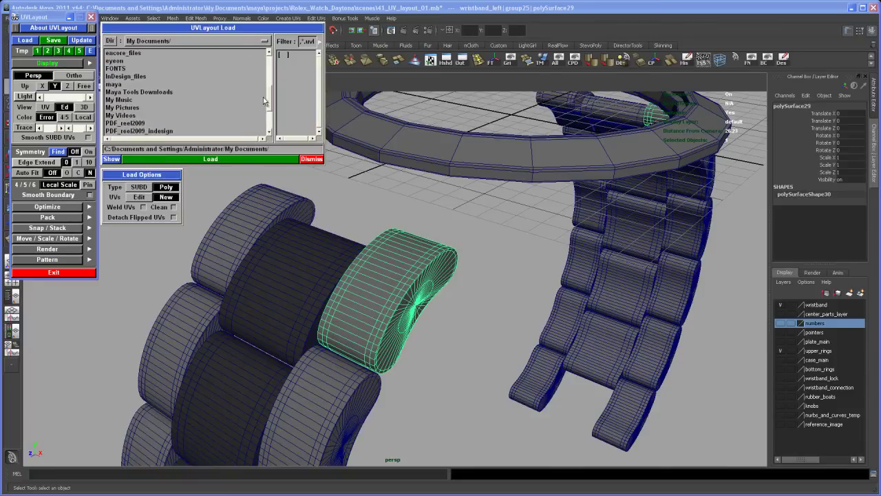
double_click(118, 88)
double_click(124, 116)
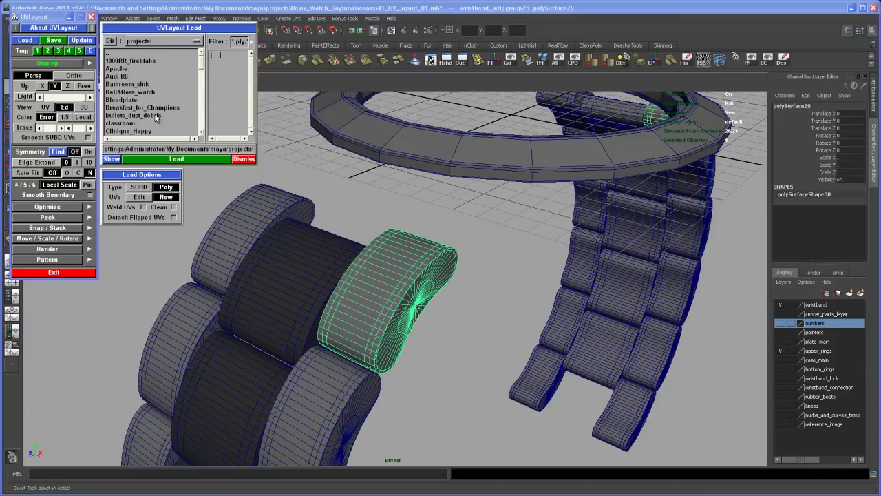
- Try to load wristband_piece.obj from the data folder of the Rolex_Watch_Daytona project and dismiss the error message
scroll(197, 80, down, 10)
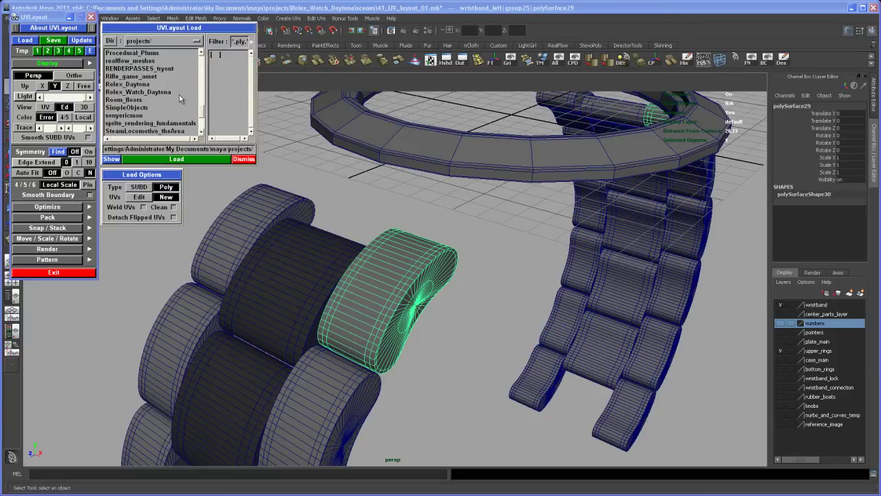
click(158, 92)
double_click(157, 92)
double_click(116, 123)
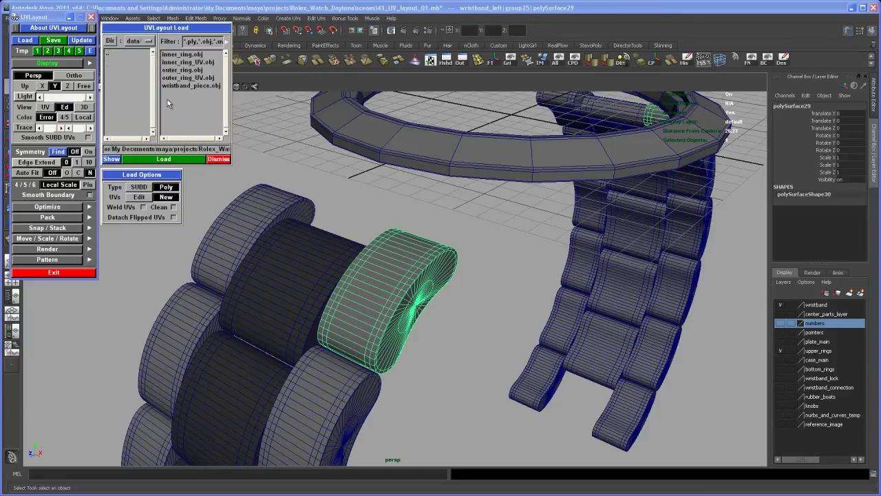
double_click(194, 85)
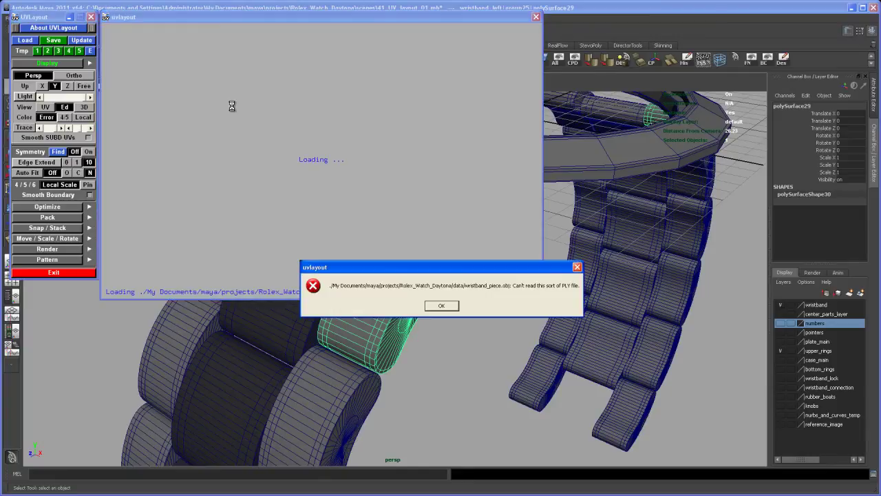
click(451, 308)
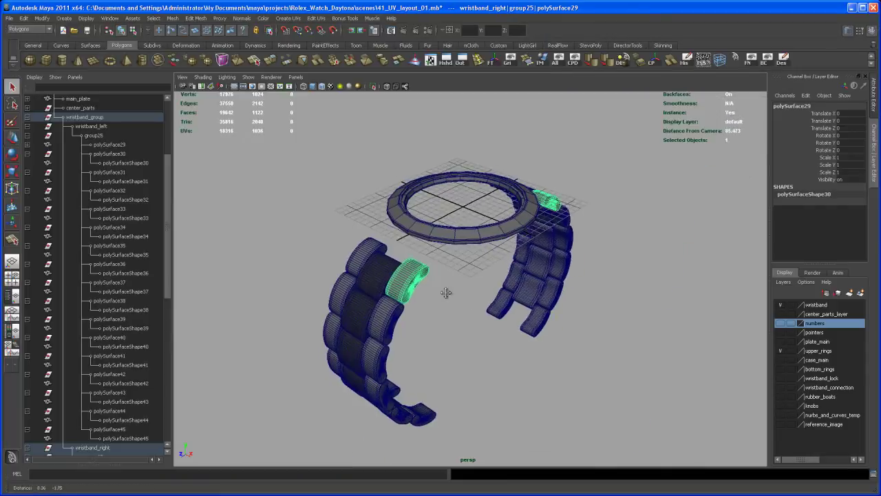
- Switch to Maya and examine the selected end link together with the opposite wristband section from several angles
alt+drag(448, 293, 459, 308)
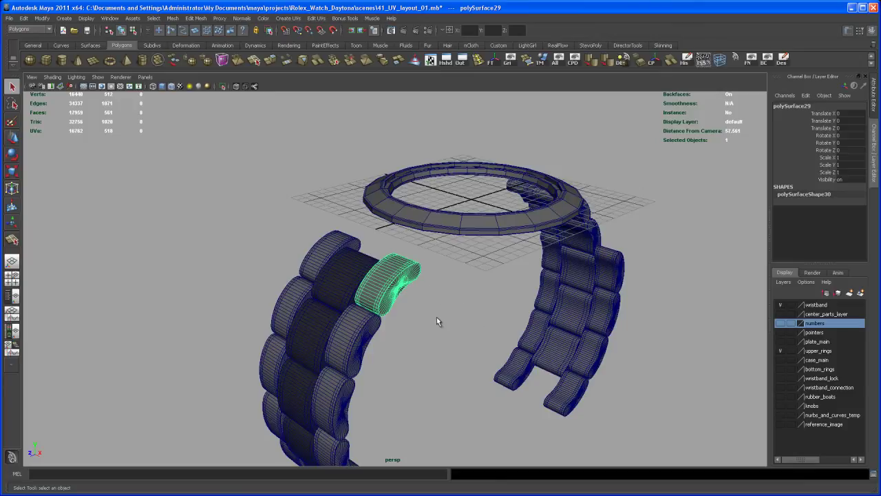
alt+drag(437, 321, 422, 291)
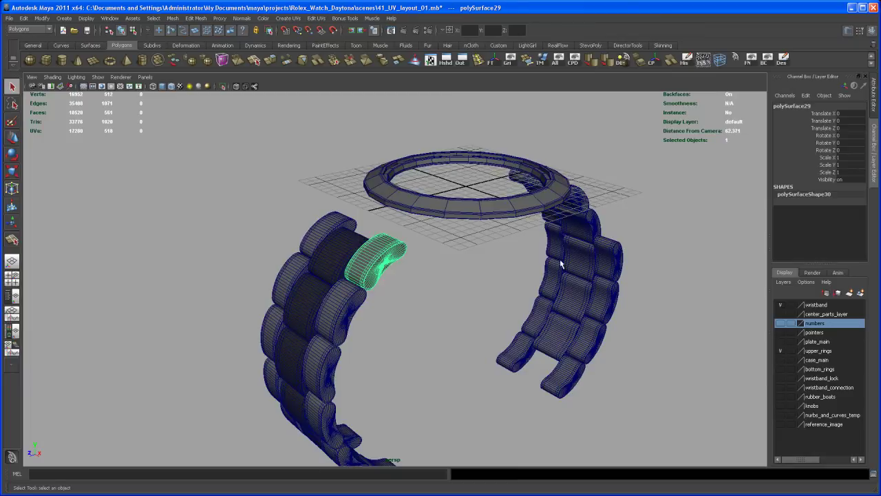
alt+drag(532, 298, 436, 287)
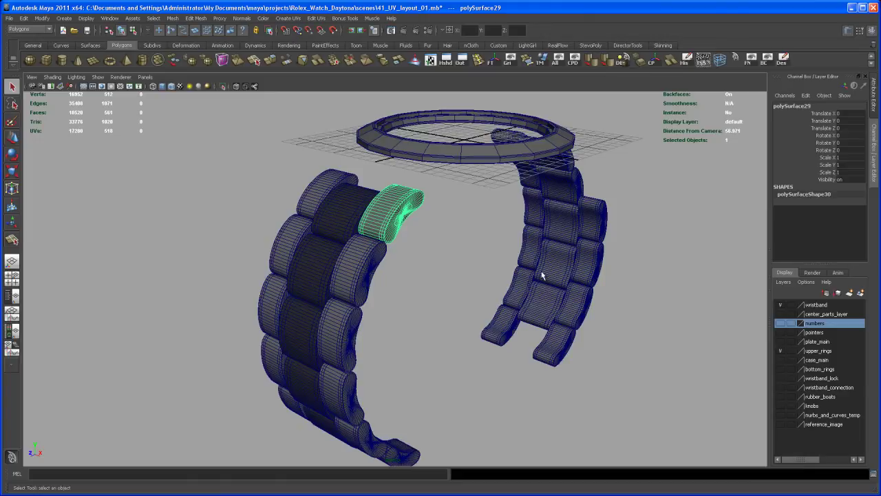
alt+drag(528, 284, 503, 261)
alt+middle_drag(503, 262, 504, 256)
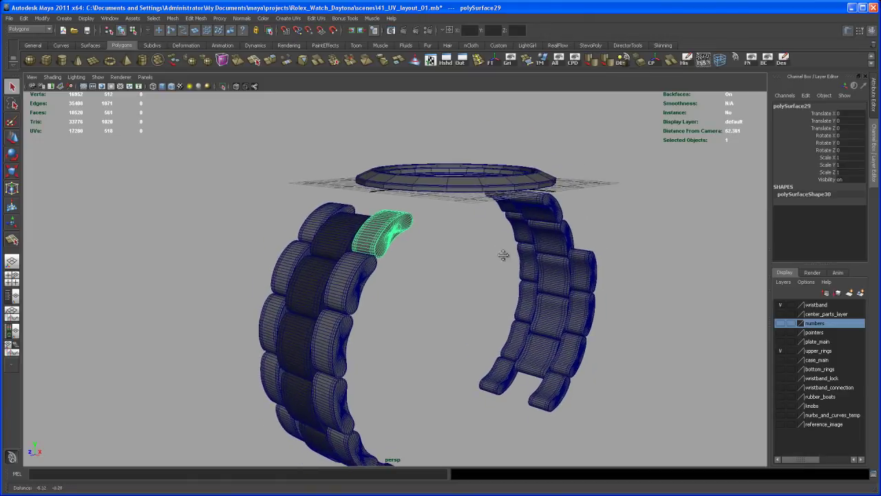
alt+drag(504, 256, 484, 306)
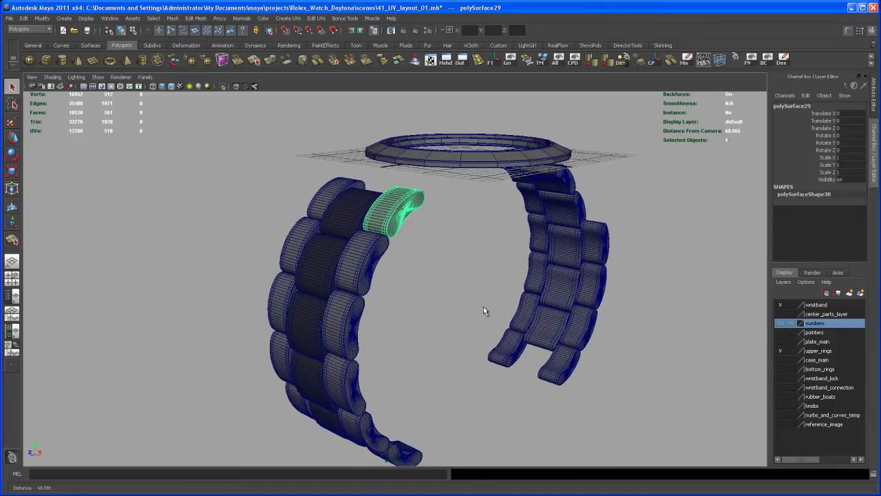
- Unparent the third outer link down the near wristband section from its group and expand its new transform in the Outliner
click(16, 297)
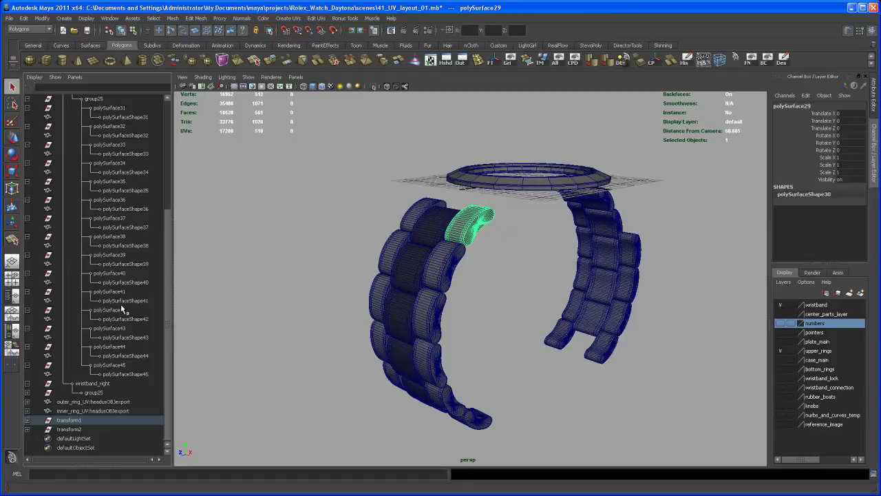
click(434, 316)
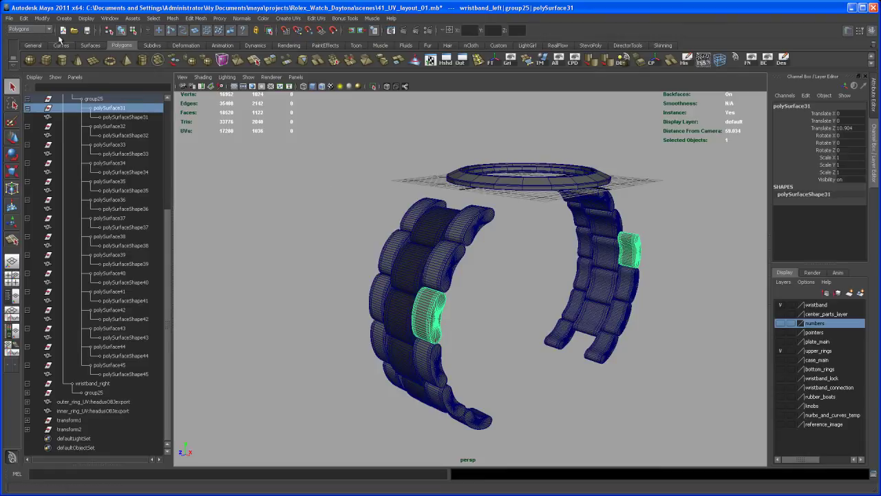
click(24, 18)
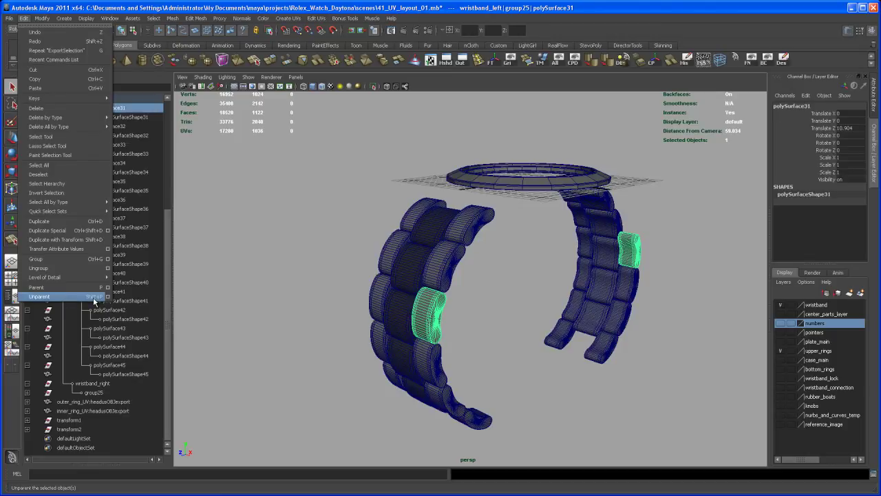
click(88, 301)
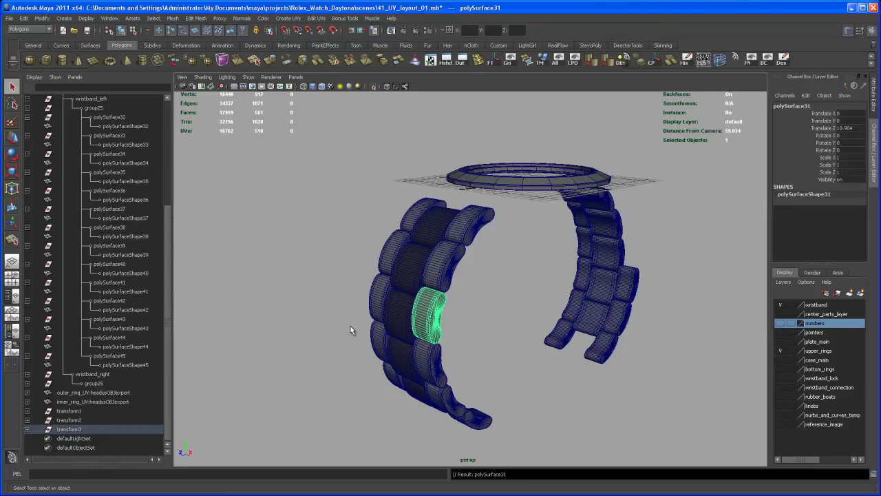
alt+drag(345, 334, 353, 317)
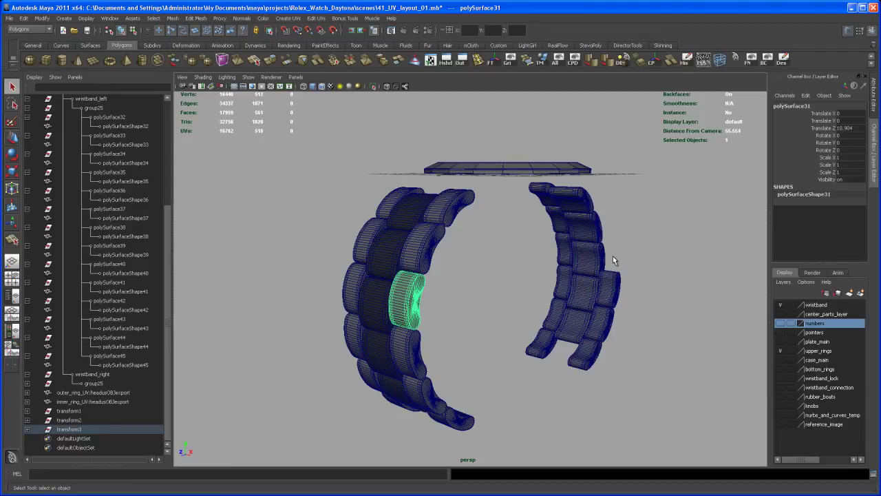
click(27, 429)
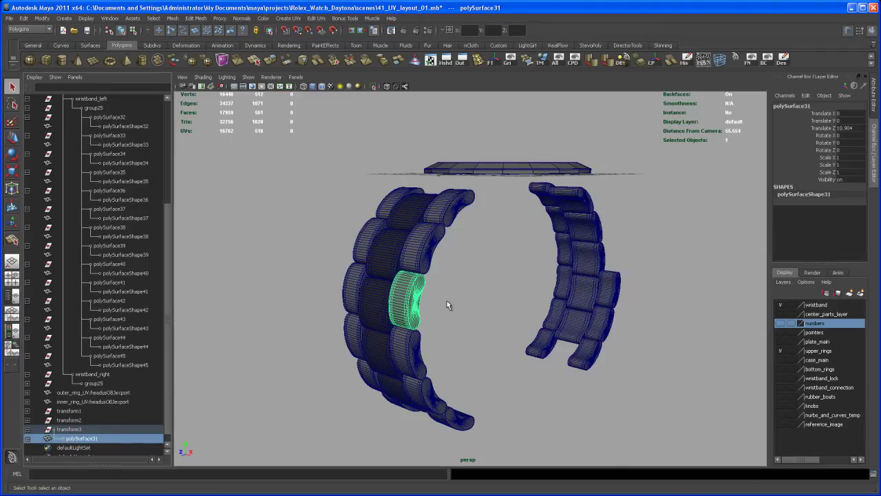
- Select the outer link at the upper end of the near wristband section and inspect its side and end cap up close
alt+drag(448, 302, 444, 278)
click(461, 200)
alt+right_drag(444, 279, 494, 326)
alt+drag(494, 326, 490, 332)
alt+middle_drag(490, 332, 521, 358)
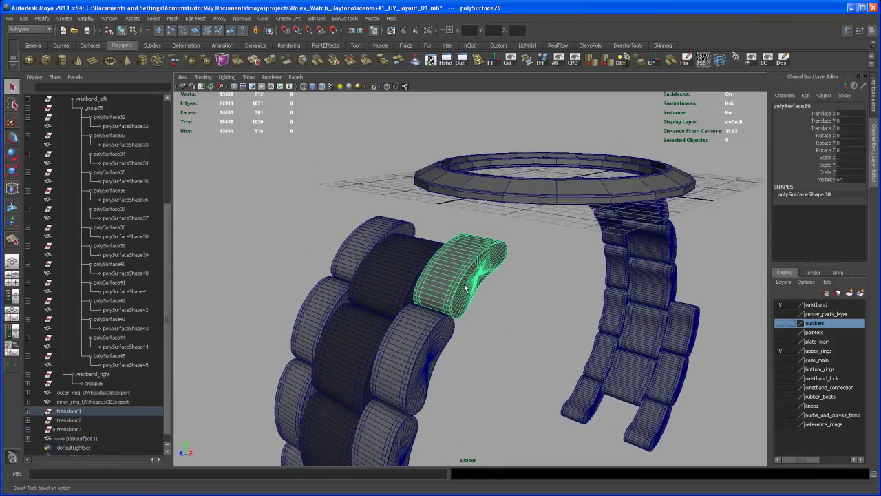
alt+drag(499, 327, 492, 335)
alt+right_drag(492, 335, 475, 341)
alt+middle_drag(475, 340, 462, 294)
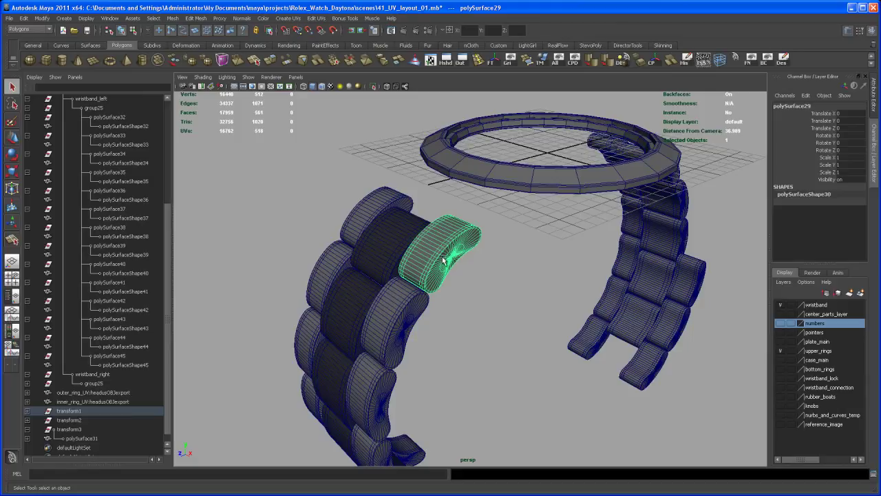
alt+drag(446, 266, 434, 275)
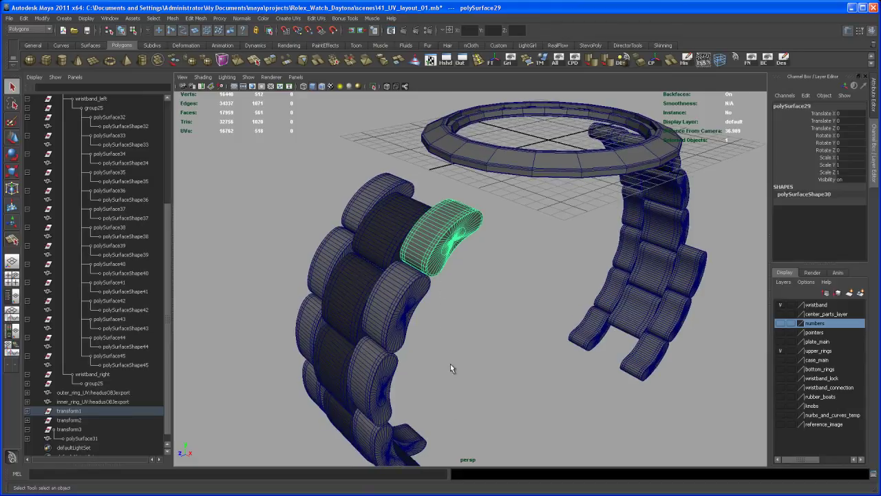
alt+right_drag(450, 363, 433, 322)
mouse_move(432, 322)
alt+mouse_down()
mouse_move(470, 331)
mouse_move(444, 360)
mouse_move(455, 356)
mouse_move(444, 324)
alt+mouse_up()
alt+right_drag(444, 324, 500, 389)
alt+middle_drag(458, 343, 493, 321)
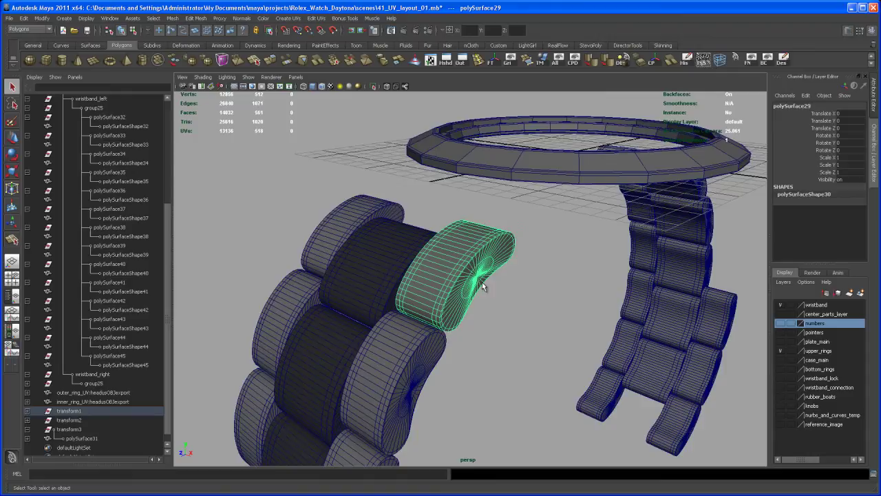
- Export the selected end link as an OBJ, replacing the existing wristband_piece.obj
click(10, 18)
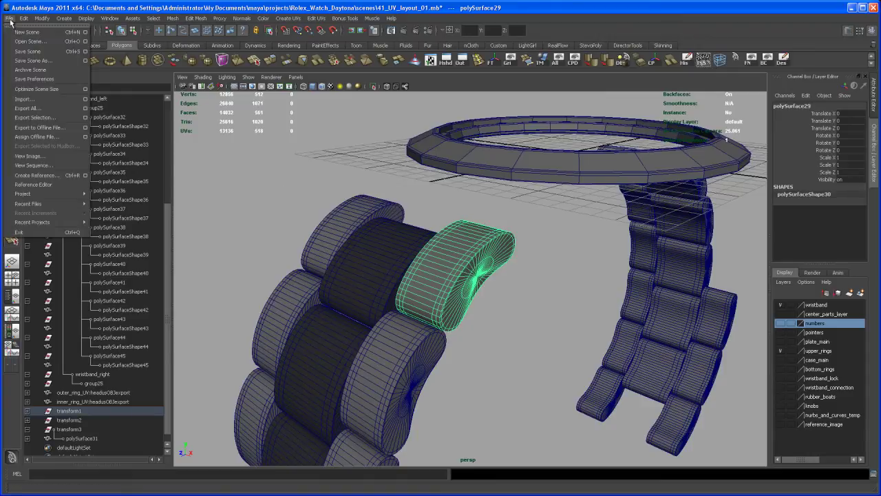
click(54, 118)
click(279, 194)
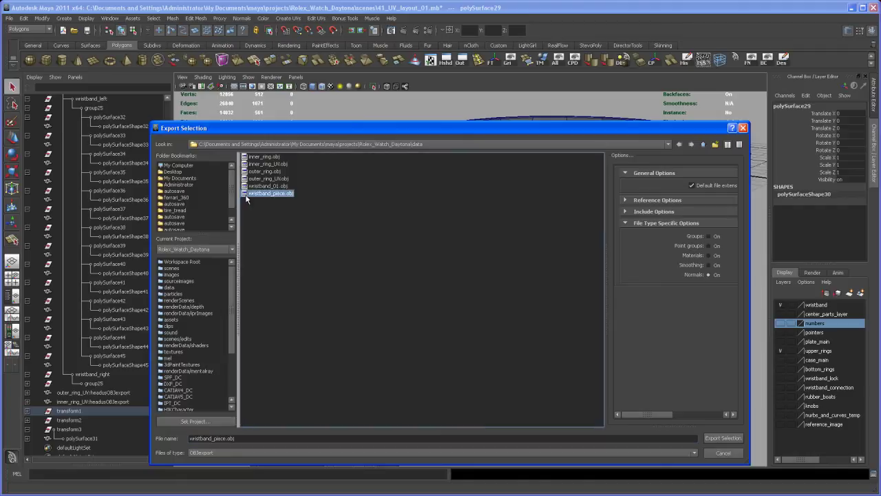
click(725, 438)
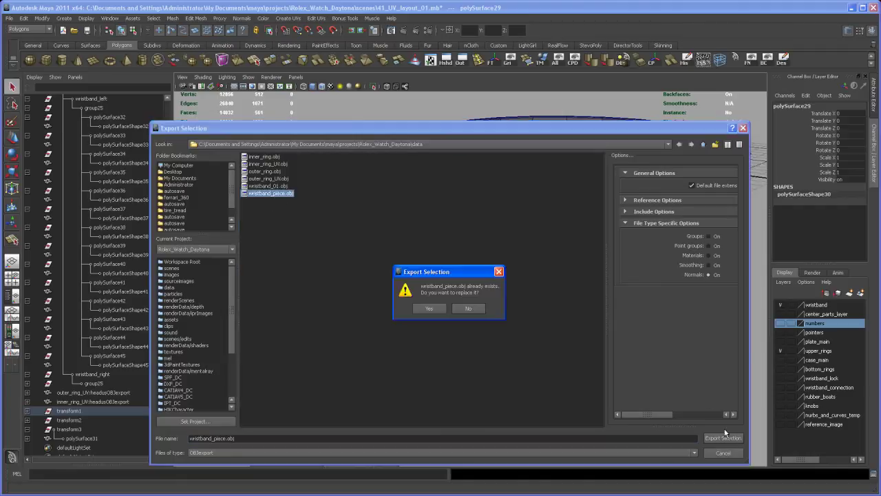
click(431, 308)
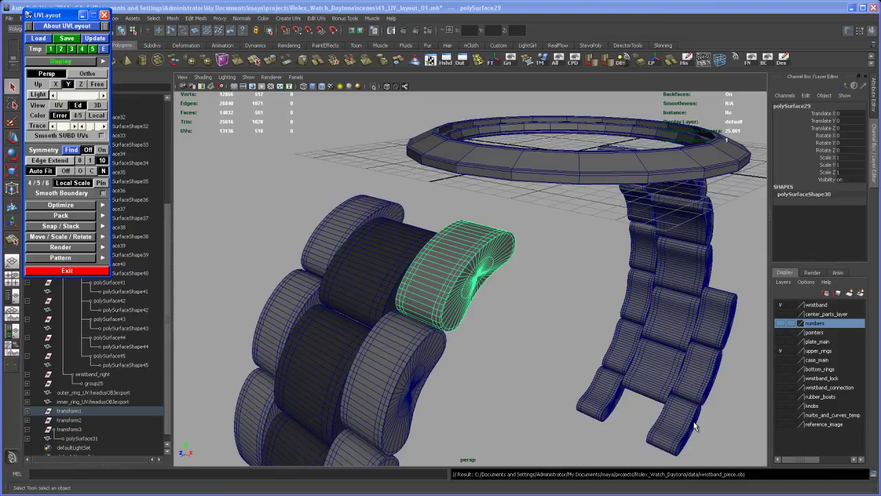
- Load wristband_piece.obj into UVLayout, enlarge its view window, and examine the link from the side
drag(48, 13, 93, 25)
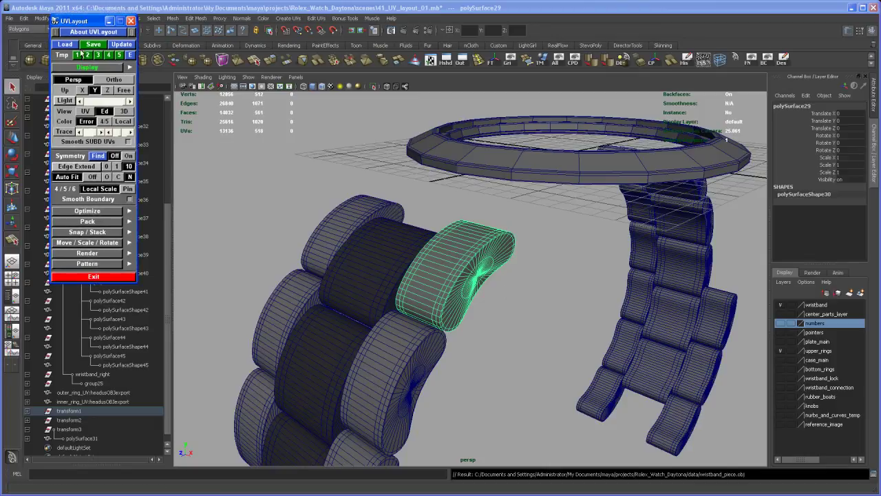
click(65, 44)
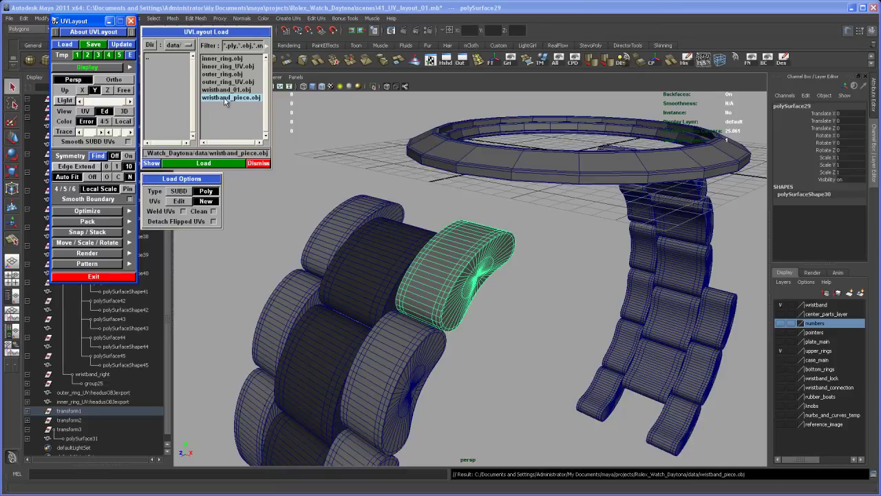
double_click(227, 99)
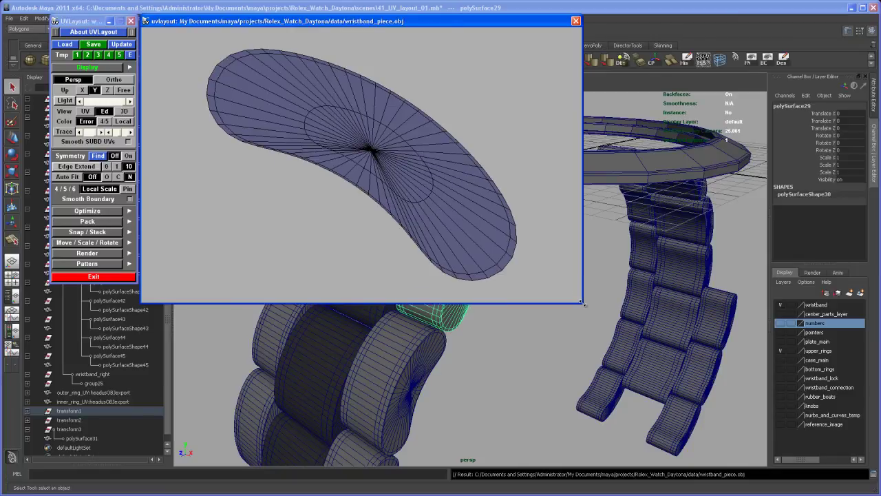
drag(582, 303, 812, 448)
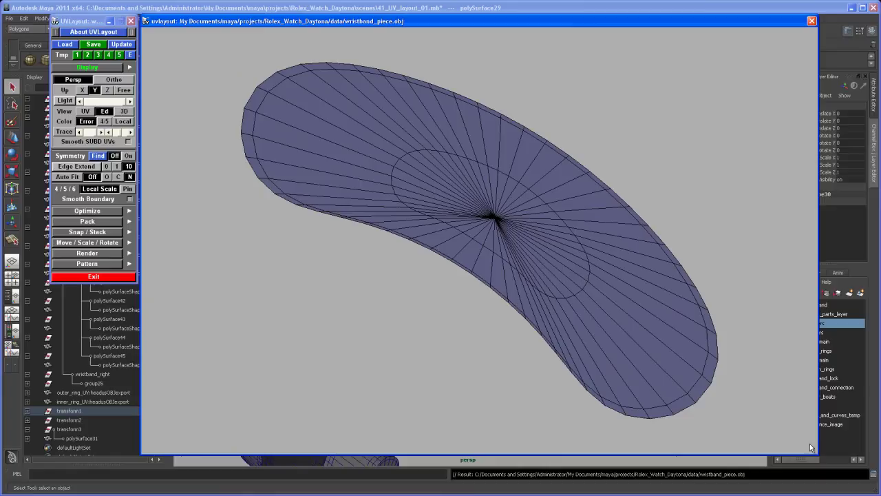
middle_drag(648, 222, 595, 269)
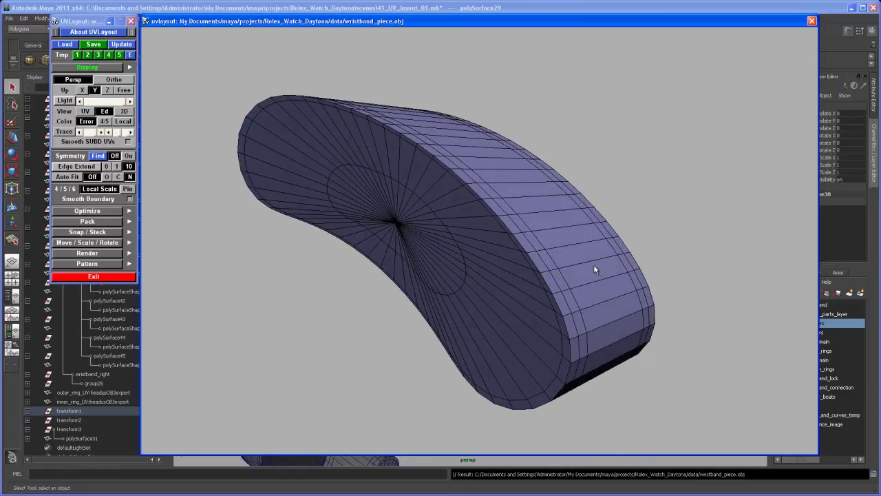